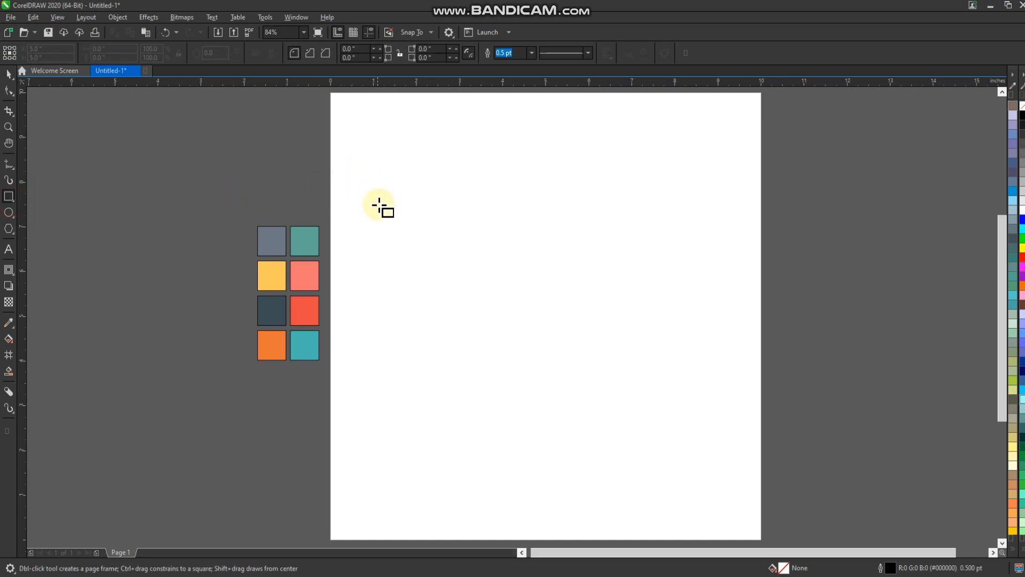
Step: Draw a square enlarged to about 2.18 inches, with a concentric inner square about 1.68 inches wide
{"action": "left_click_drag", "start_coordinate": [367, 201], "coordinate": [457, 289]}
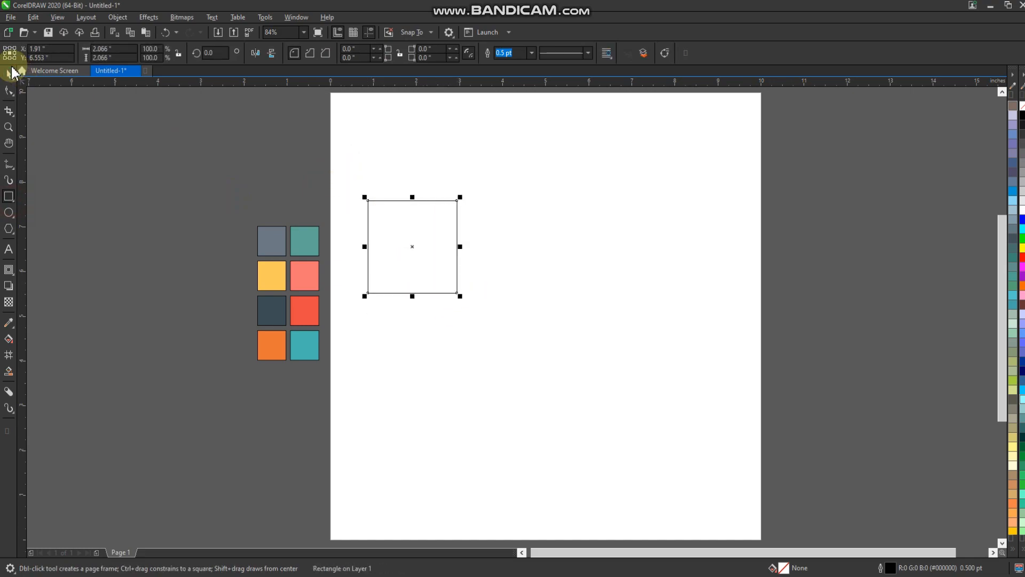
{"action": "left_click", "coordinate": [8, 73]}
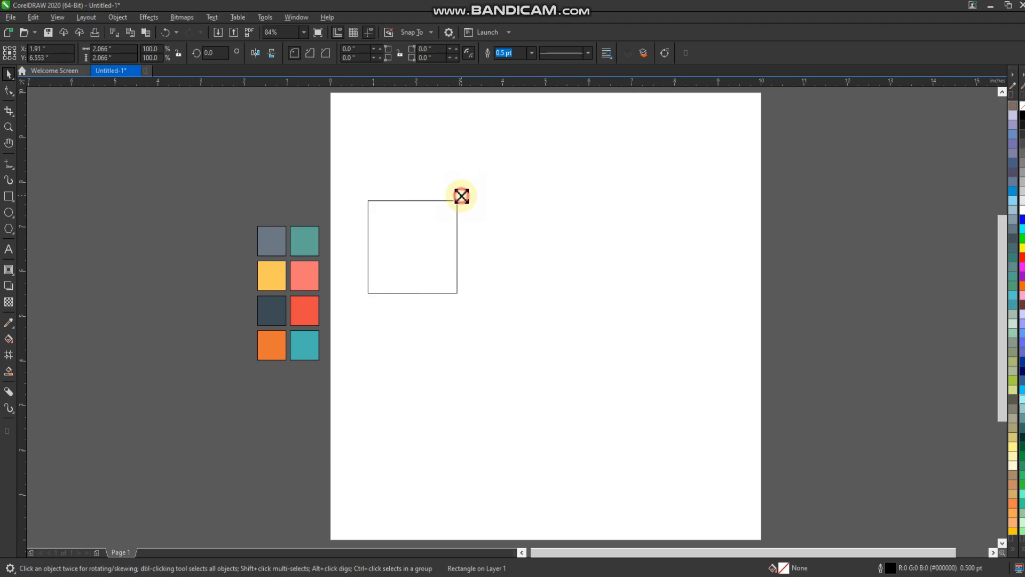
{"action": "left_click_drag", "start_coordinate": [464, 194], "coordinate": [454, 201]}
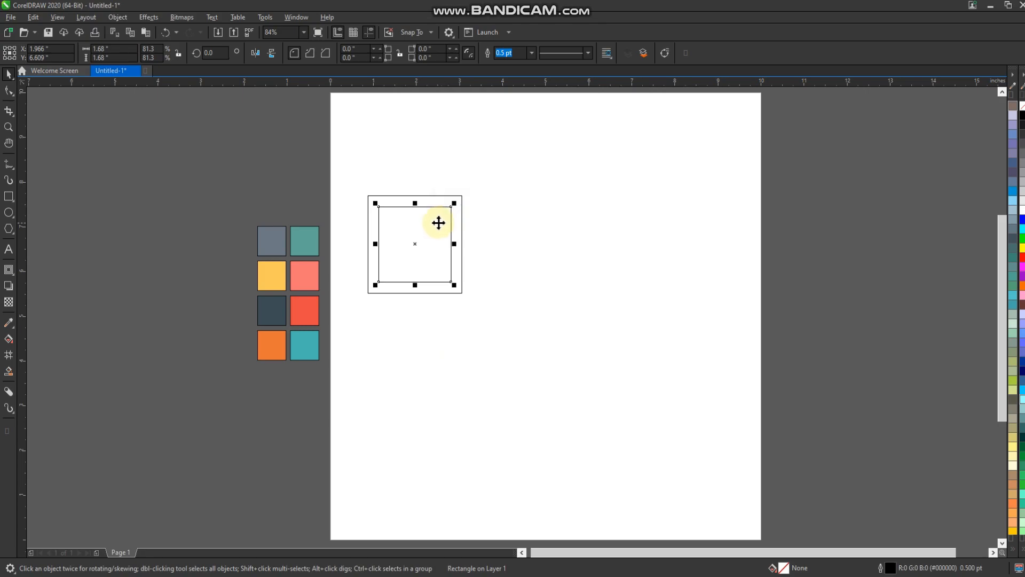
Step: Round all corners of the outer square to a radius of about 0.224 inches
{"action": "left_click", "coordinate": [8, 127]}
{"action": "left_click_drag", "start_coordinate": [523, 158], "coordinate": [293, 343]}
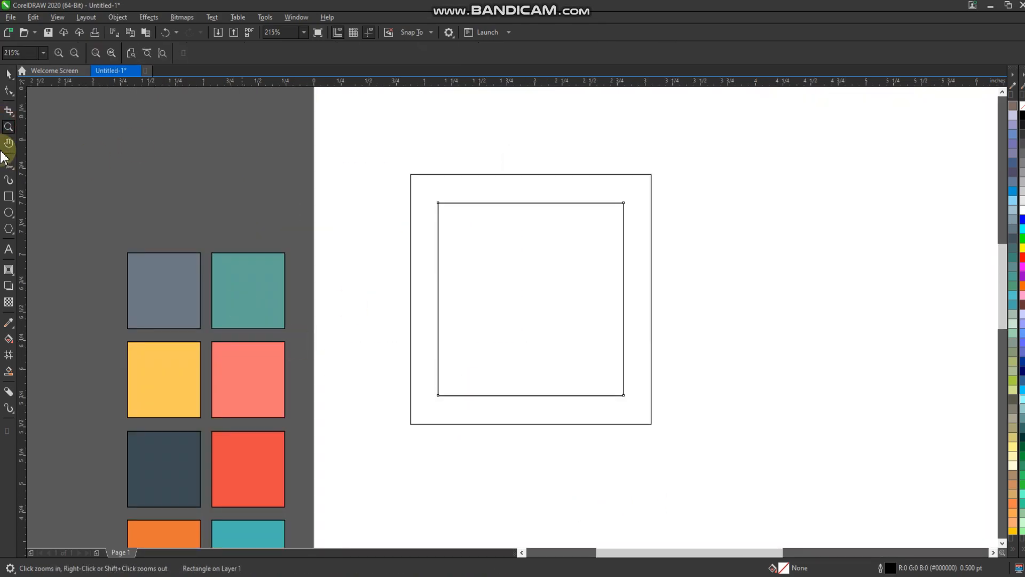
{"action": "left_click_drag", "start_coordinate": [412, 175], "coordinate": [429, 201]}
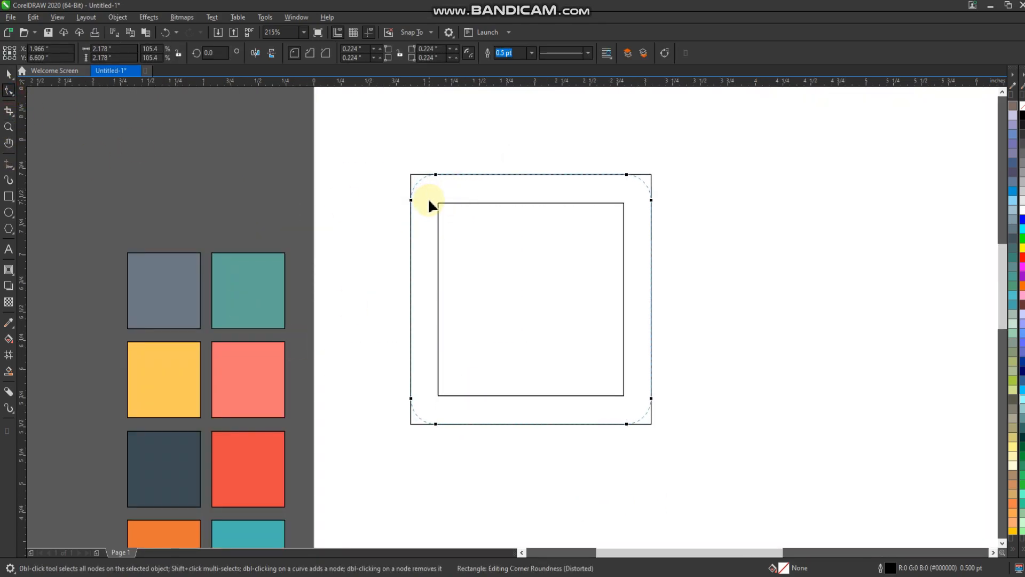
{"action": "left_click", "coordinate": [9, 74]}
{"action": "left_click", "coordinate": [403, 201]}
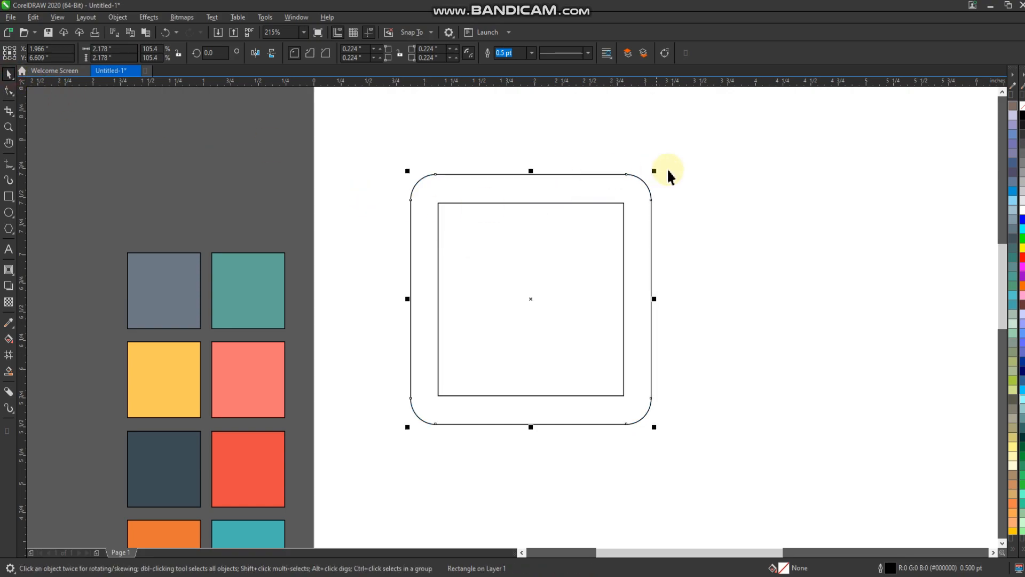
Step: Trim the inner square out of the rounded square to form a hollow frame
{"action": "left_click", "coordinate": [527, 262]}
{"action": "left_click", "coordinate": [602, 193], "text": "shift"}
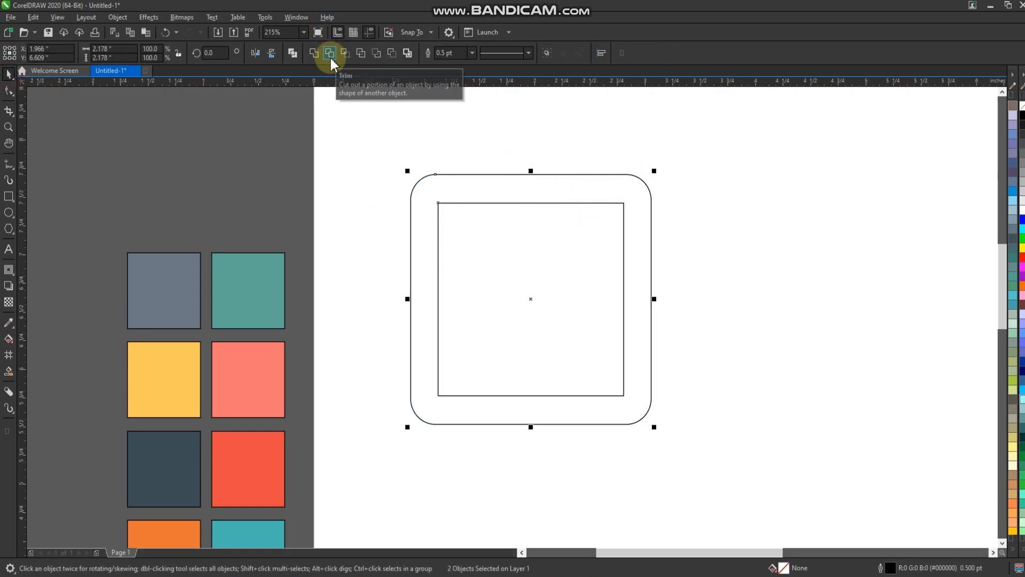
{"action": "left_click", "coordinate": [579, 272]}
{"action": "key", "text": "Escape"}
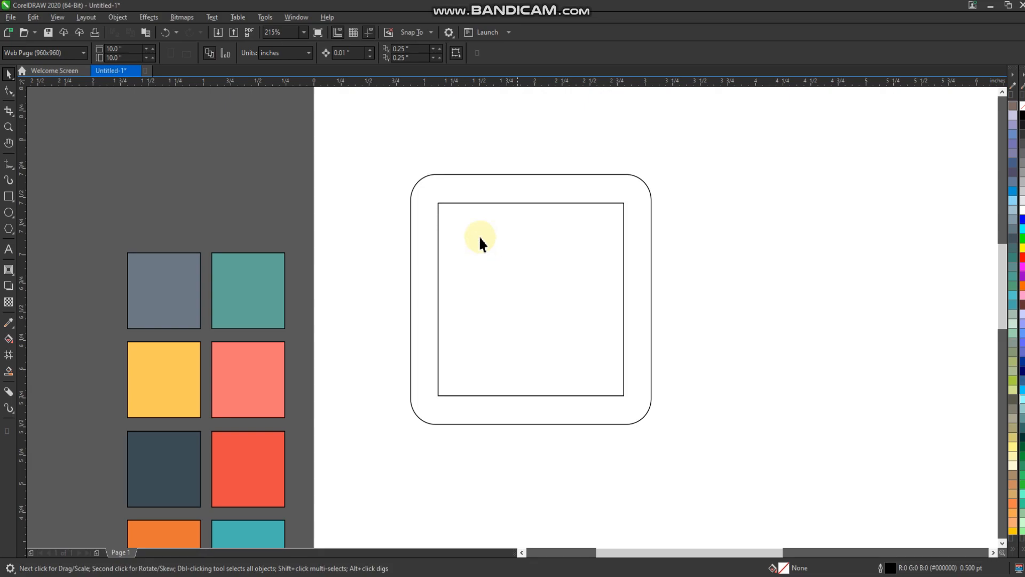
{"action": "scroll", "coordinate": [478, 237], "scroll_direction": "down", "scroll_amount": 2}
{"action": "left_click", "coordinate": [8, 323]}
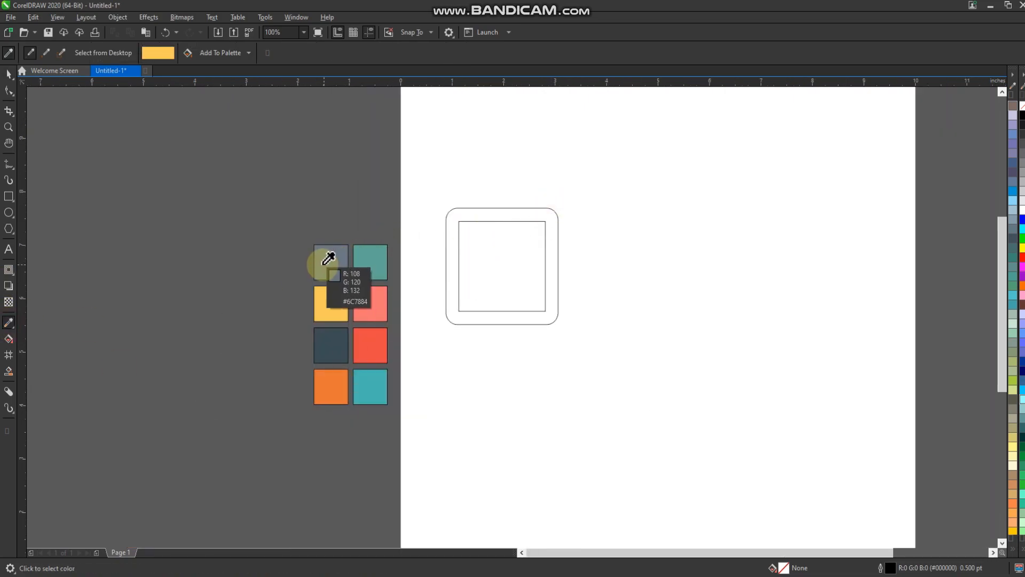
{"action": "left_click", "coordinate": [8, 74]}
Step: Duplicate the frame sideways and downward into a two-by-two grid with narrow, matching gaps
{"action": "left_click_drag", "start_coordinate": [565, 392], "coordinate": [560, 329]}
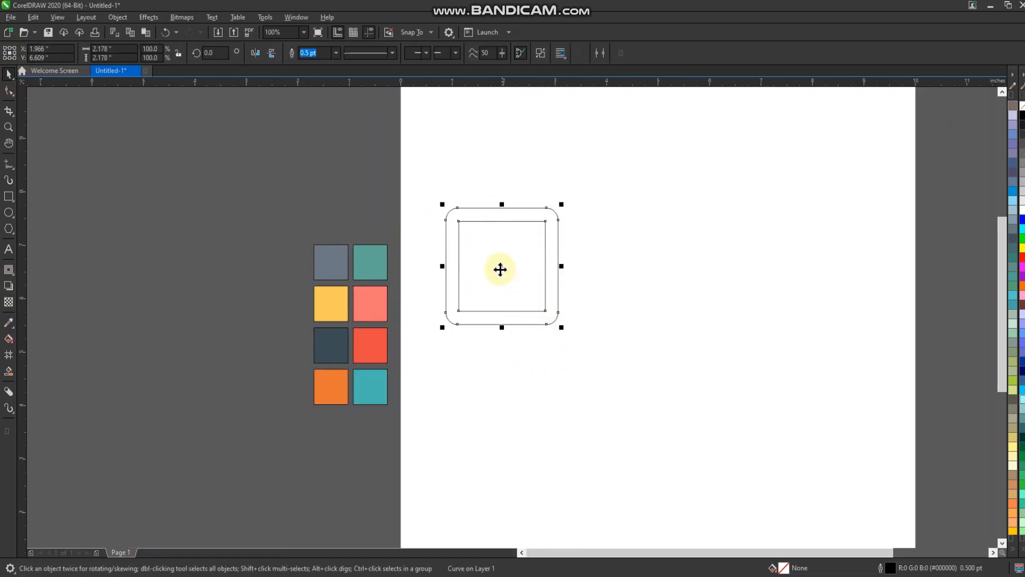
{"action": "left_click_drag", "start_coordinate": [499, 267], "coordinate": [620, 257]}
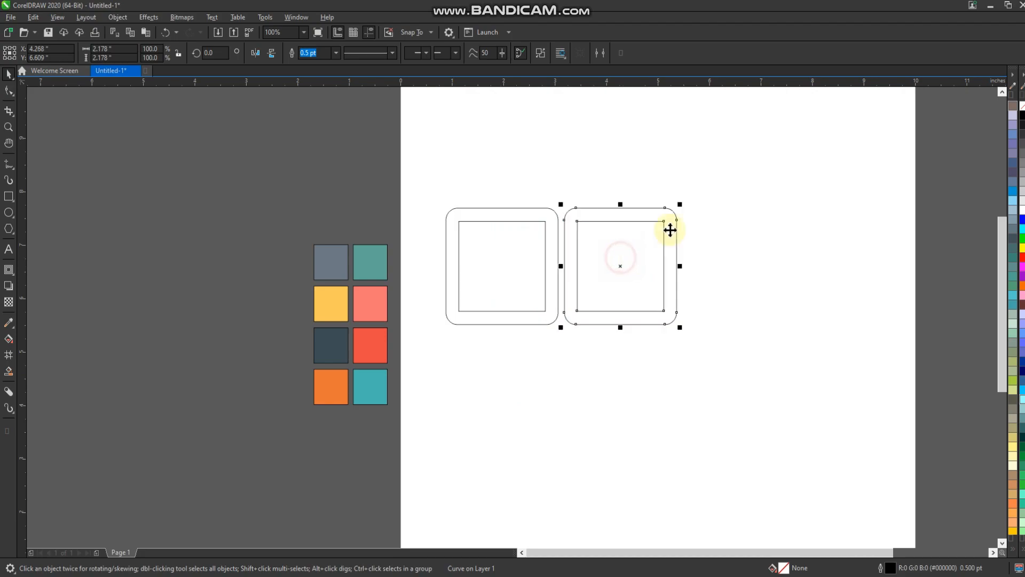
{"action": "left_click_drag", "start_coordinate": [713, 163], "coordinate": [468, 351]}
{"action": "left_click_drag", "start_coordinate": [561, 202], "coordinate": [556, 348]}
{"action": "scroll", "coordinate": [556, 348], "scroll_direction": "up", "scroll_amount": 4}
{"action": "left_click_drag", "start_coordinate": [614, 265], "coordinate": [613, 287]}
Step: Scale the four frames together down to about 2.34 inches wide and place them near the page's left edge
{"action": "scroll", "coordinate": [588, 256], "scroll_direction": "down", "scroll_amount": 4}
{"action": "left_click_drag", "start_coordinate": [713, 127], "coordinate": [466, 390]}
{"action": "left_click_drag", "start_coordinate": [591, 274], "coordinate": [518, 263]}
{"action": "scroll", "coordinate": [521, 261], "scroll_direction": "up", "scroll_amount": 2}
Step: Set the outline width of all four frames to 1.5 pt
{"action": "left_click", "coordinate": [472, 53]}
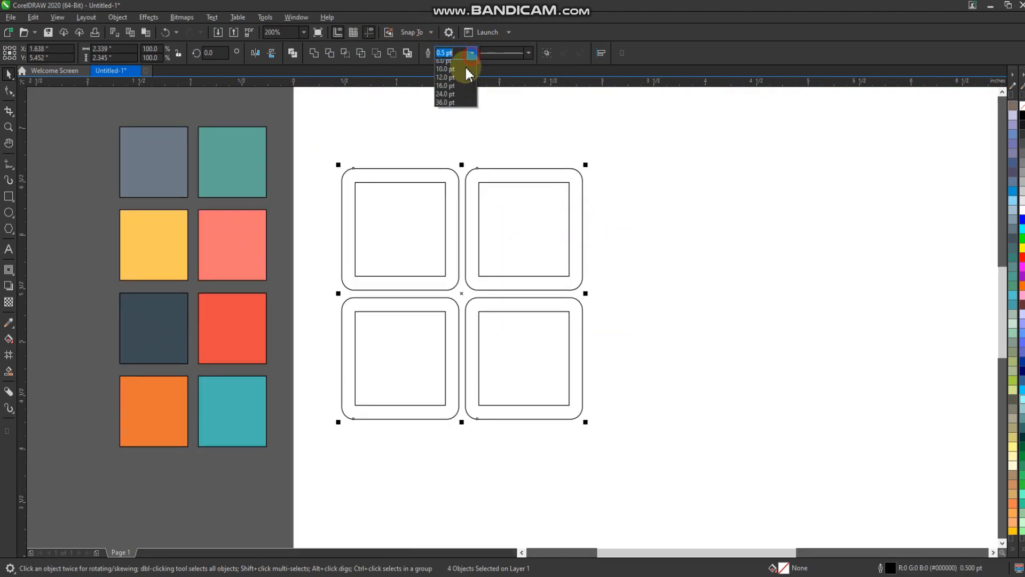
{"action": "left_click", "coordinate": [454, 114]}
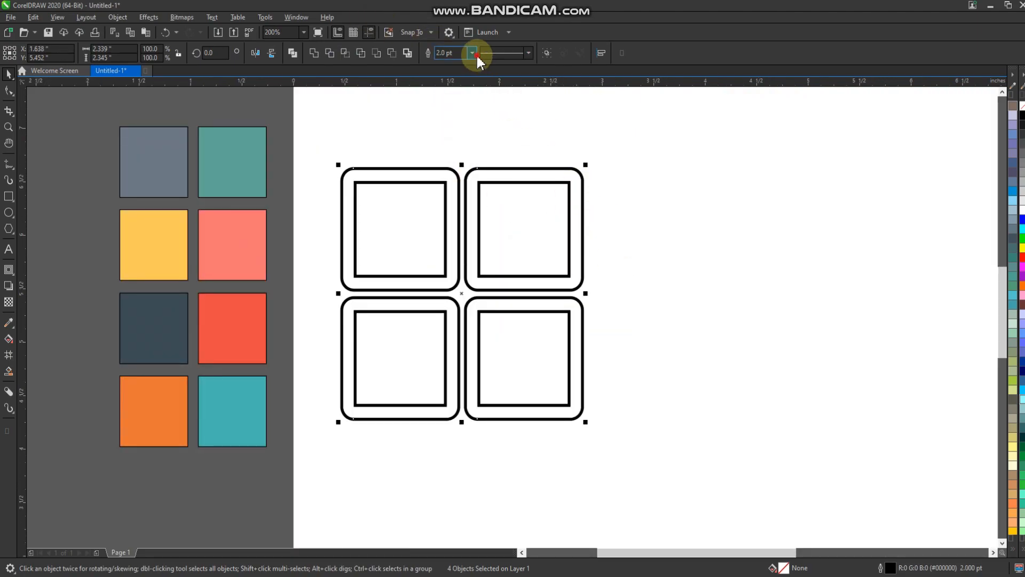
{"action": "left_click", "coordinate": [472, 53]}
{"action": "left_click", "coordinate": [454, 94]}
{"action": "left_click", "coordinate": [627, 223]}
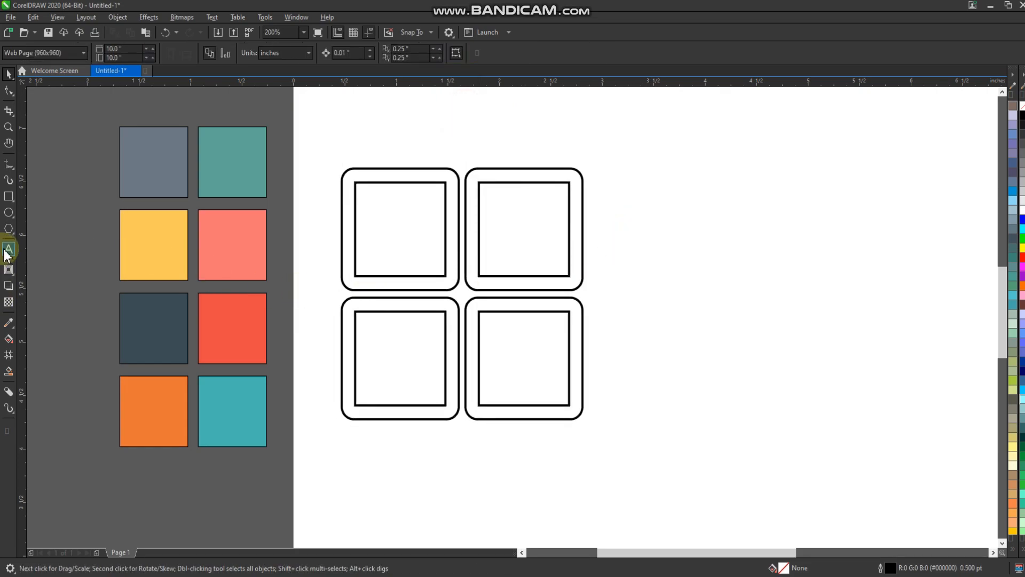
Step: Fill the upper frames with the slate gray and teal swatch colors and the lower frames with the yellow and coral ones
{"action": "left_click", "coordinate": [8, 322]}
{"action": "left_click", "coordinate": [161, 179]}
{"action": "left_click", "coordinate": [351, 177]}
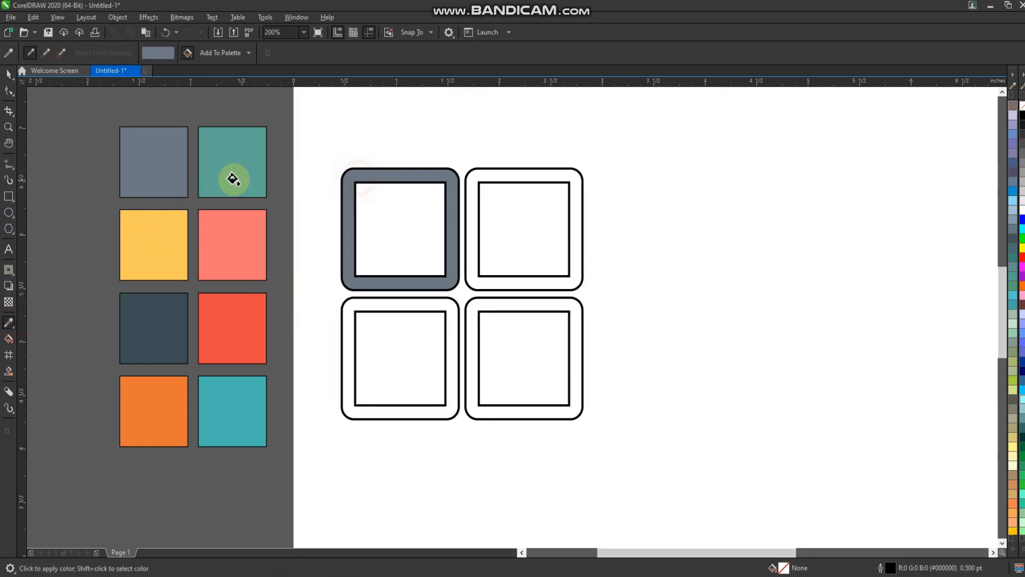
{"action": "left_click", "coordinate": [225, 165]}
{"action": "left_click", "coordinate": [473, 179]}
{"action": "left_click", "coordinate": [176, 218]}
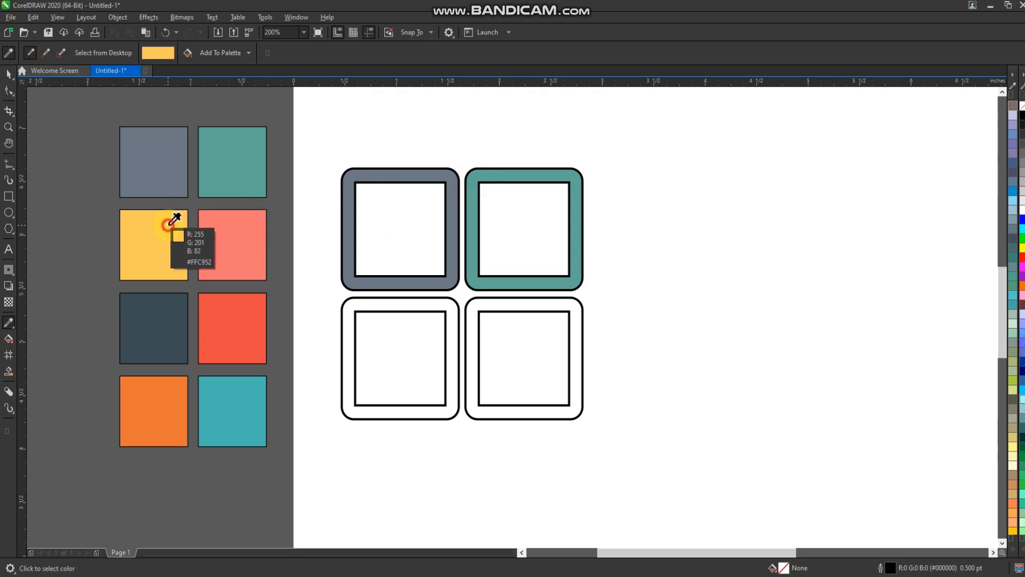
{"action": "left_click", "coordinate": [358, 301]}
{"action": "left_click", "coordinate": [240, 251]}
{"action": "left_click", "coordinate": [472, 305]}
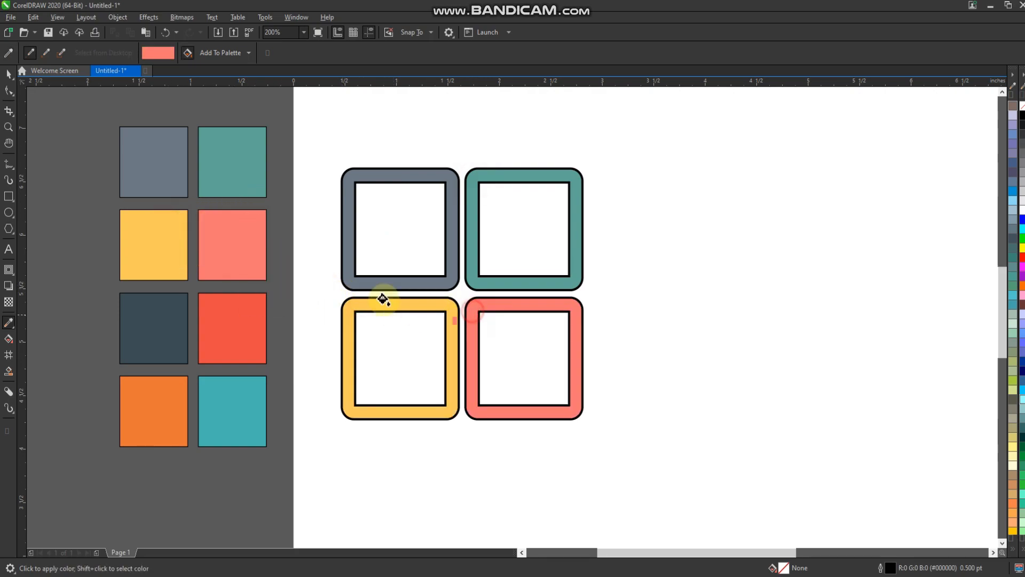
{"action": "left_click", "coordinate": [9, 77]}
Step: Enlarge the four frames together slightly and shift them a little down the page
{"action": "scroll", "coordinate": [366, 275], "scroll_direction": "down", "scroll_amount": 2}
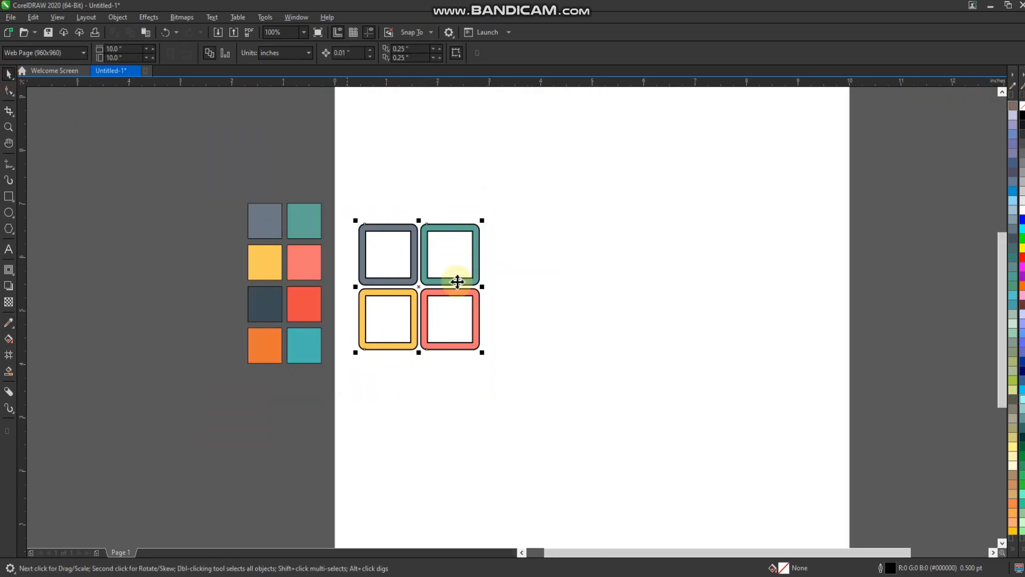
{"action": "left_click_drag", "start_coordinate": [482, 220], "coordinate": [492, 210]}
{"action": "left_click_drag", "start_coordinate": [455, 241], "coordinate": [453, 264]}
{"action": "left_click", "coordinate": [531, 283]}
Step: Move the color swatches farther away from the page's left edge
{"action": "scroll", "coordinate": [226, 243], "scroll_direction": "down", "scroll_amount": 1}
{"action": "left_click_drag", "start_coordinate": [213, 209], "coordinate": [280, 337]}
{"action": "left_click_drag", "start_coordinate": [265, 292], "coordinate": [165, 288]}
{"action": "left_click", "coordinate": [265, 289]}
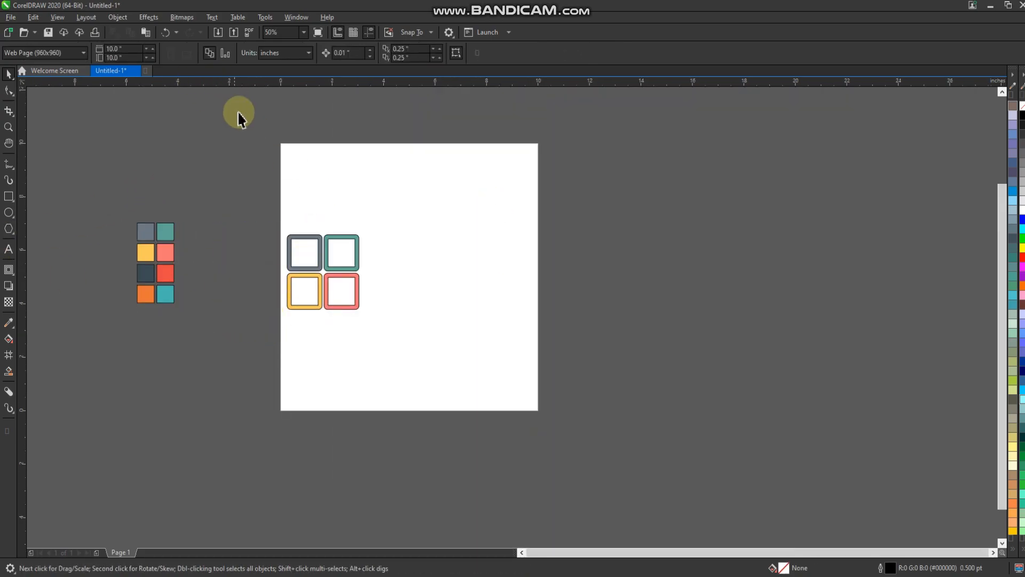
Step: Set the page width to 15 inches
{"action": "left_click", "coordinate": [128, 49]}
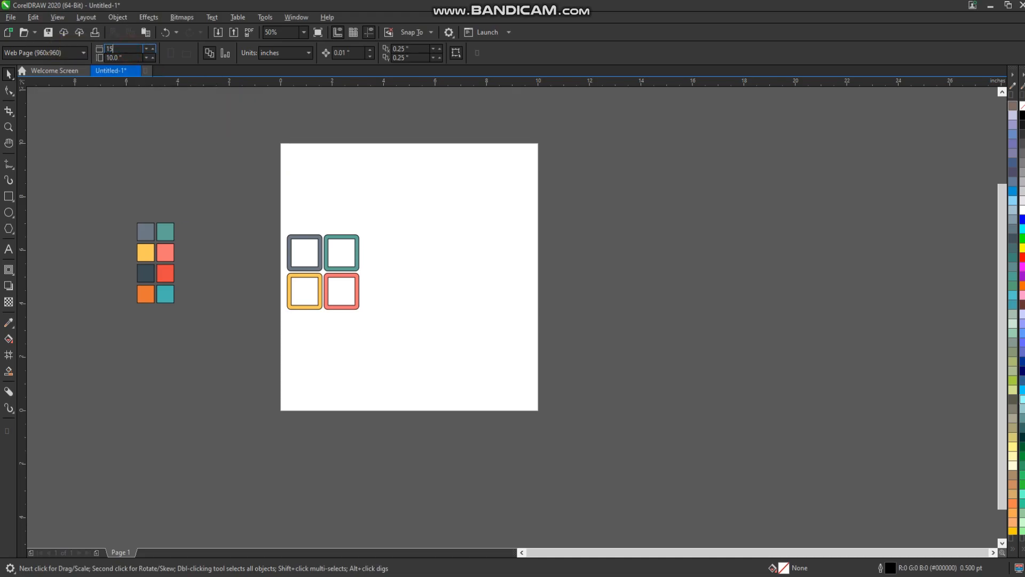
{"action": "key", "text": "Return"}
{"action": "left_click", "coordinate": [204, 134]}
Step: Scale the four frames together to about 4.51 inches wide and move them to the page's left side
{"action": "scroll", "coordinate": [239, 277], "scroll_direction": "up", "scroll_amount": 2}
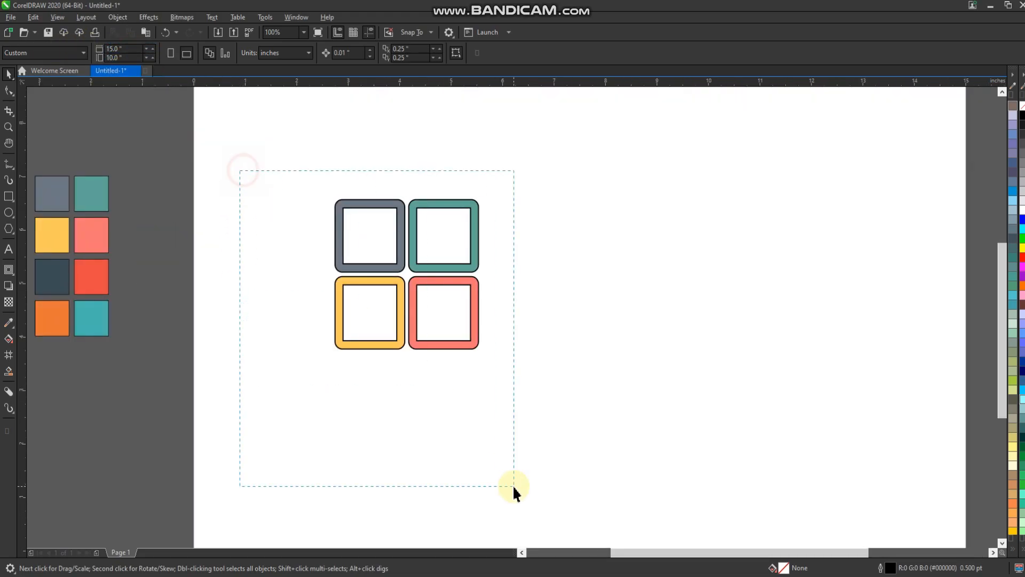
{"action": "left_click_drag", "start_coordinate": [514, 486], "coordinate": [513, 486]}
{"action": "left_click_drag", "start_coordinate": [332, 348], "coordinate": [290, 395]}
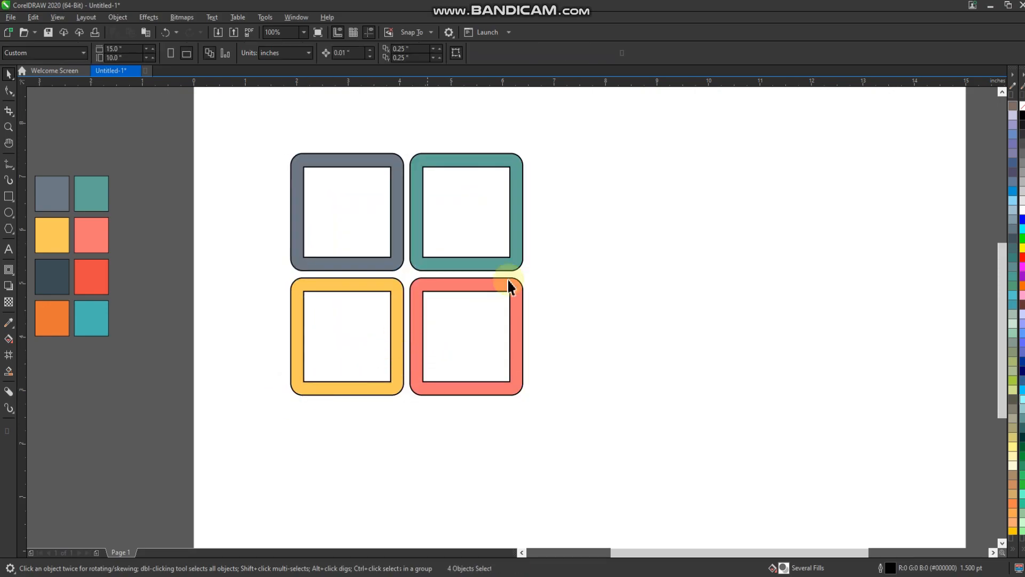
{"action": "left_click_drag", "start_coordinate": [550, 140], "coordinate": [272, 451]}
{"action": "key", "text": "Escape"}
{"action": "left_click_drag", "start_coordinate": [539, 133], "coordinate": [231, 496]}
{"action": "left_click_drag", "start_coordinate": [405, 275], "coordinate": [347, 293]}
{"action": "scroll", "coordinate": [356, 358], "scroll_direction": "down", "scroll_amount": 1}
{"action": "scroll", "coordinate": [442, 292], "scroll_direction": "up", "scroll_amount": 1}
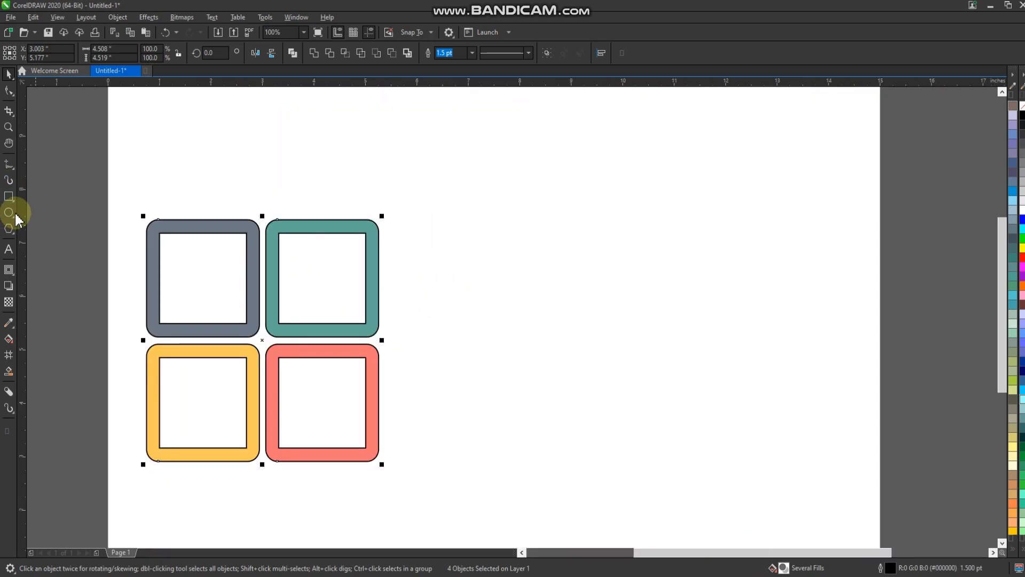
Step: Add the artistic text "4 SQUARE" in Arial and enlarge it to about 94 pt beside the lower frames
{"action": "left_click", "coordinate": [9, 250]}
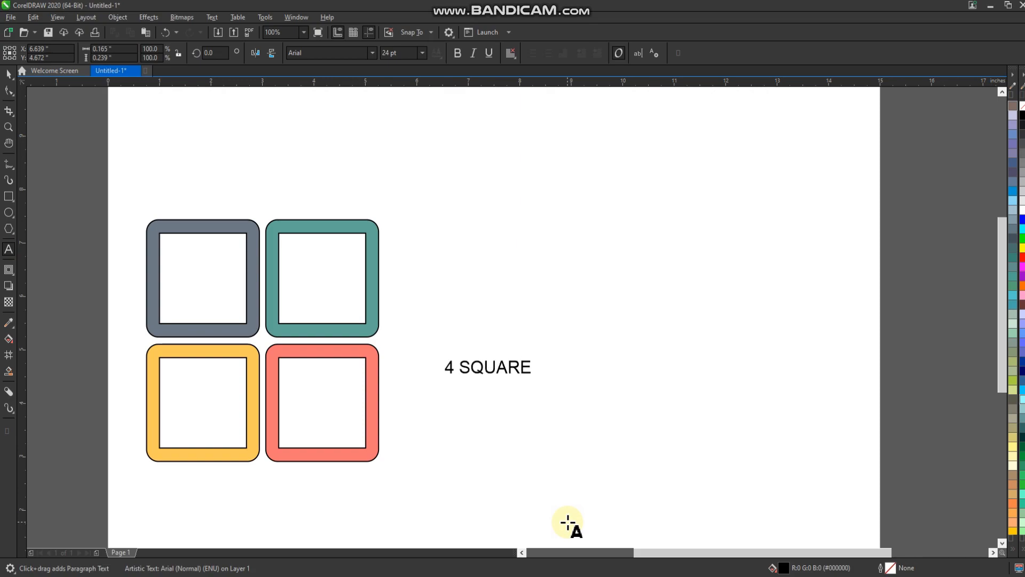
{"action": "left_click", "coordinate": [9, 73]}
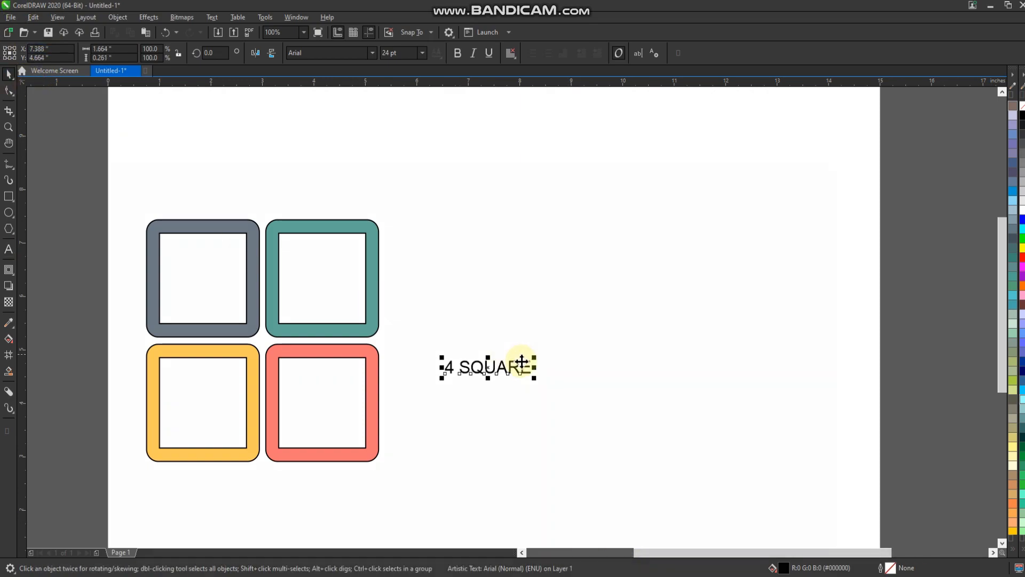
{"action": "left_click_drag", "start_coordinate": [534, 357], "coordinate": [767, 267]}
{"action": "left_click_drag", "start_coordinate": [641, 359], "coordinate": [587, 418]}
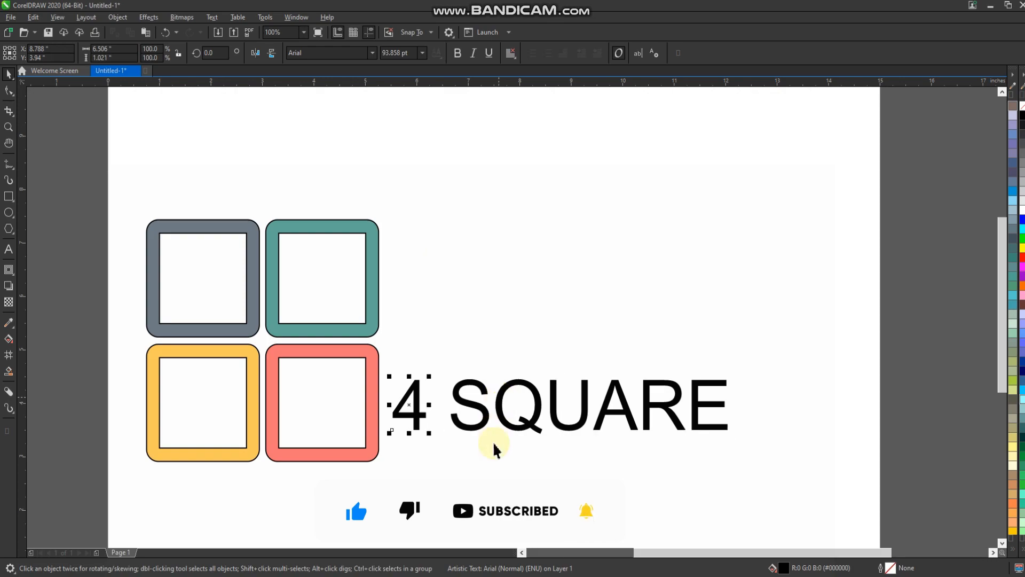
Step: Separate the "4" from "SQUARE" and center it inside the coral frame
{"action": "left_click_drag", "start_coordinate": [414, 417], "coordinate": [352, 294]}
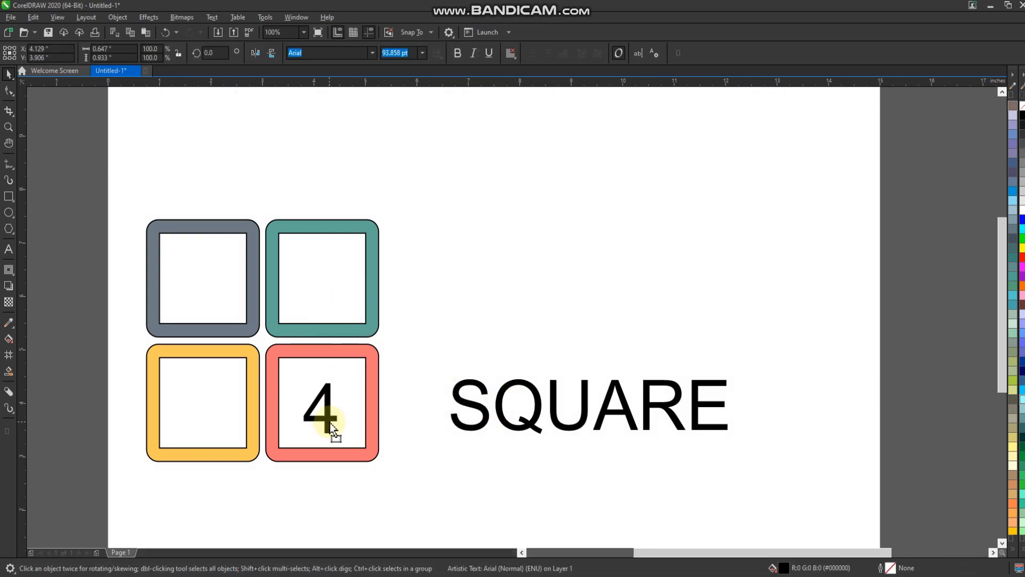
{"action": "left_click", "coordinate": [376, 441], "text": "shift"}
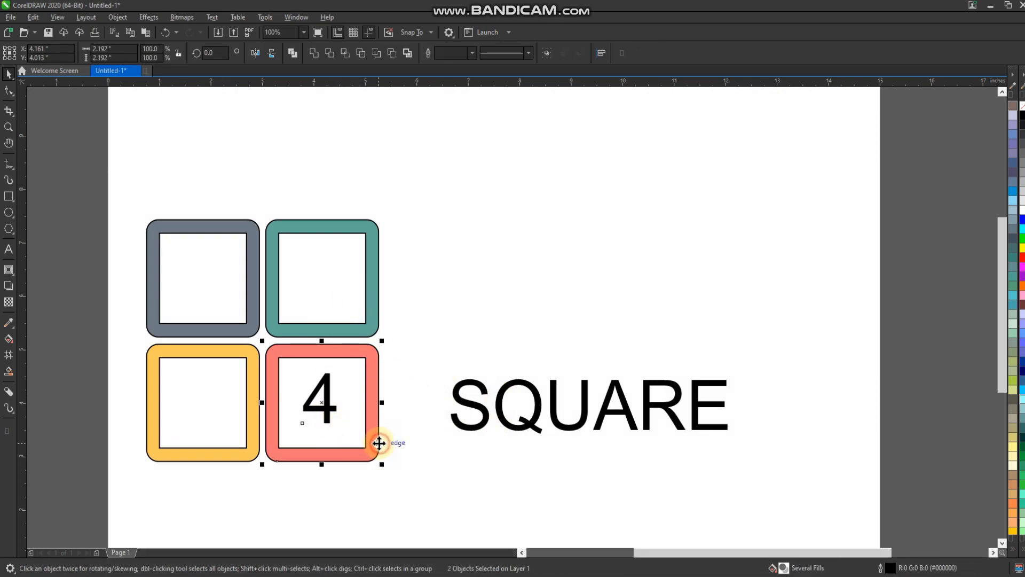
{"action": "key", "text": "c"}
{"action": "key", "text": "e"}
{"action": "left_click", "coordinate": [459, 476]}
Step: Set the "4" in MattAntique BT and enlarge it to about 150 pt
{"action": "left_click", "coordinate": [333, 411]}
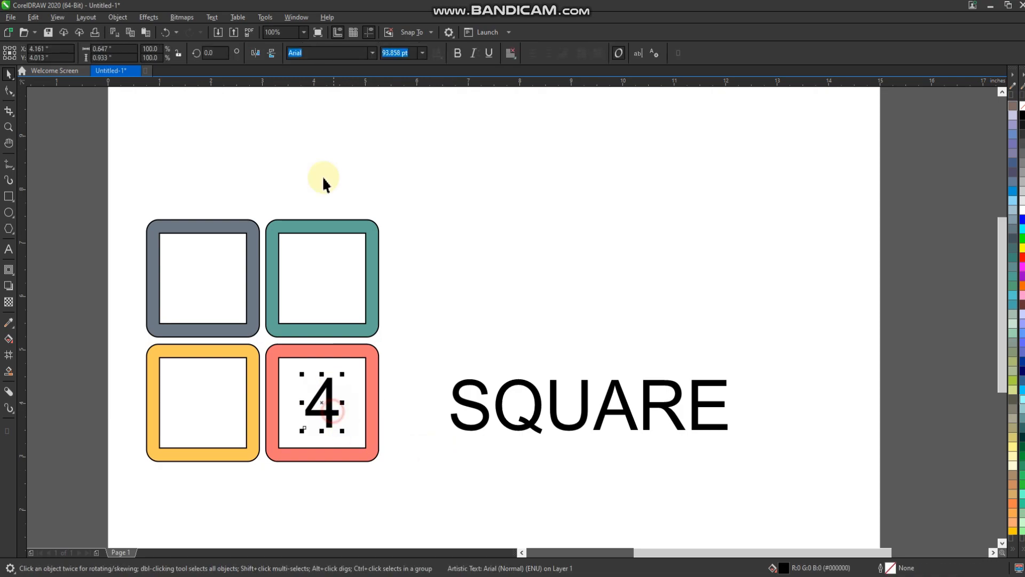
{"action": "left_click", "coordinate": [372, 53]}
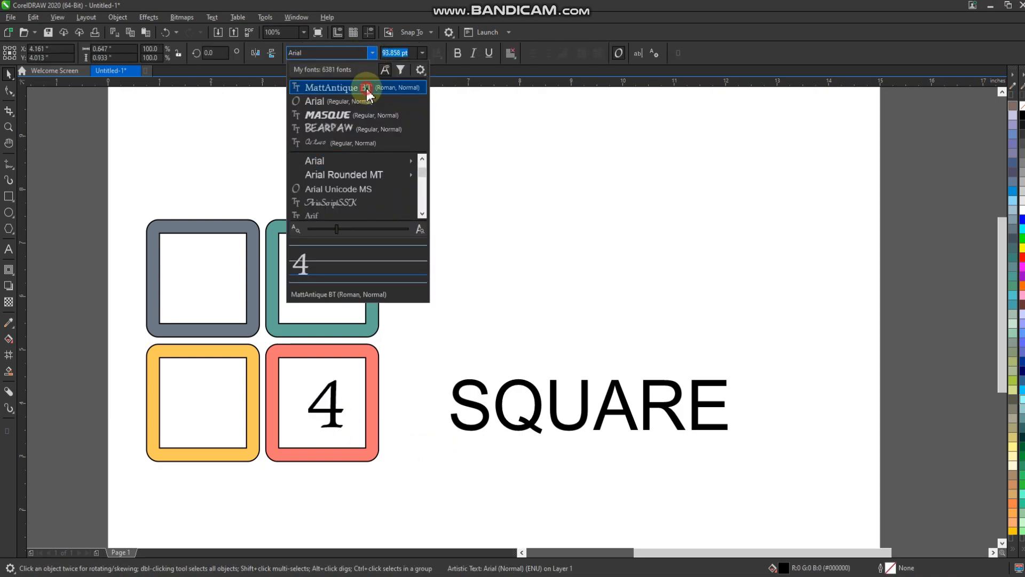
{"action": "left_click", "coordinate": [341, 87]}
{"action": "left_click_drag", "start_coordinate": [302, 432], "coordinate": [283, 444]}
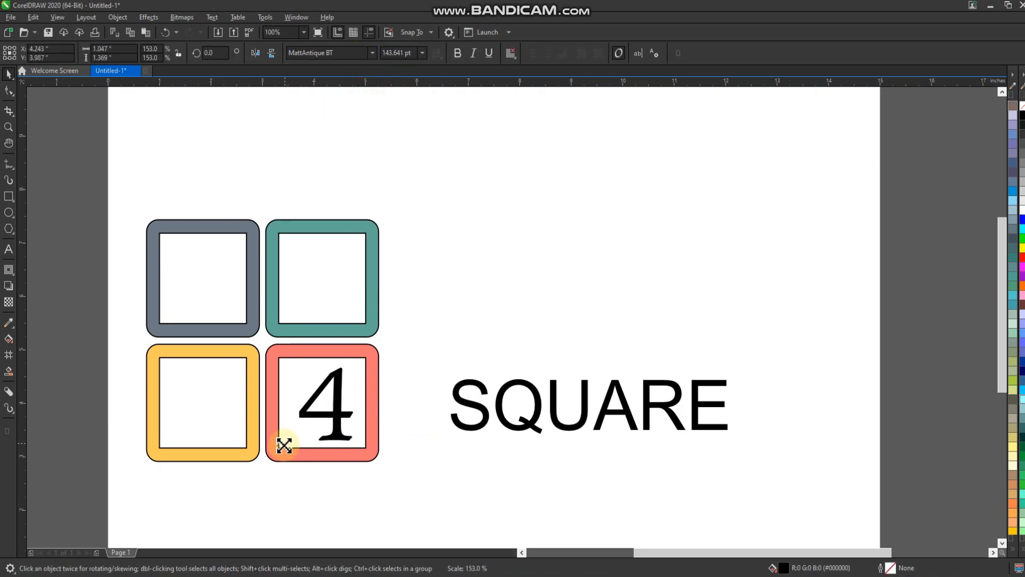
Step: Center the enlarged "4" horizontally and vertically on the coral frame
{"action": "left_click", "coordinate": [373, 419], "text": "shift"}
{"action": "key", "text": "c"}
{"action": "key", "text": "e"}
{"action": "left_click", "coordinate": [436, 432]}
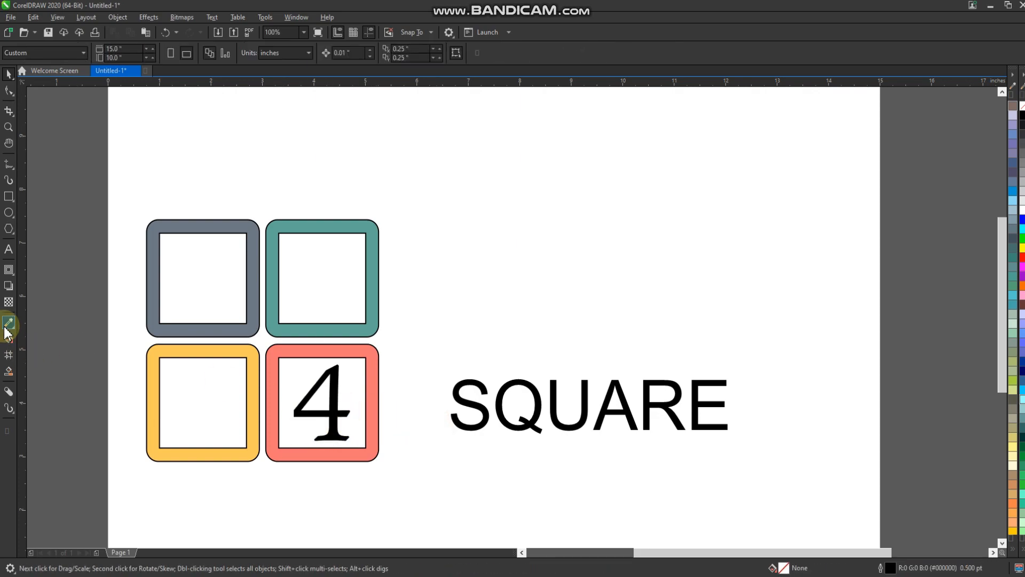
Step: Fill the "4" with the orange sampled from the color swatches
{"action": "left_click", "coordinate": [9, 323]}
{"action": "scroll", "coordinate": [213, 324], "scroll_direction": "down", "scroll_amount": 2}
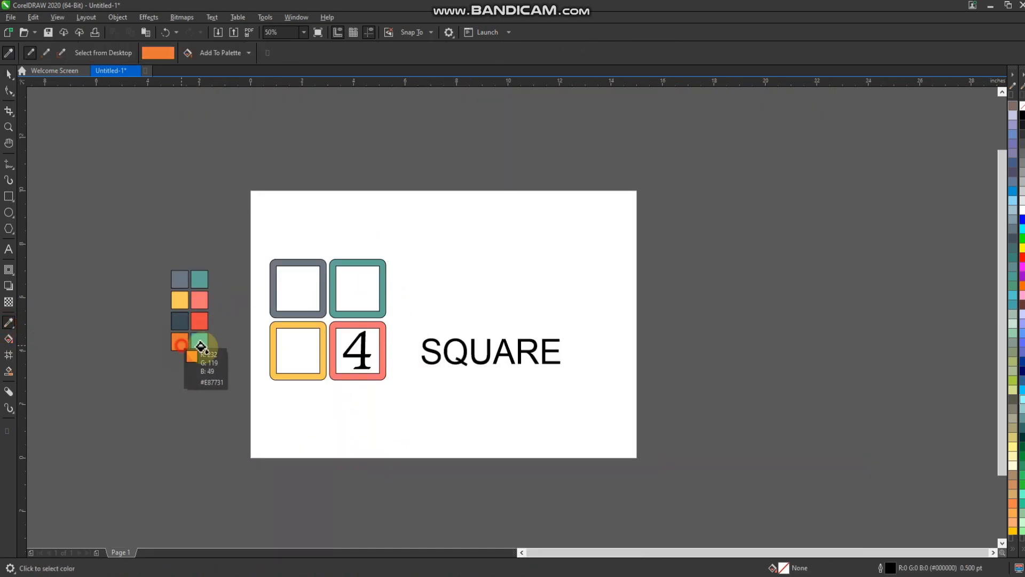
{"action": "scroll", "coordinate": [364, 360], "scroll_direction": "up", "scroll_amount": 3}
{"action": "left_click", "coordinate": [364, 362]}
{"action": "scroll", "coordinate": [323, 358], "scroll_direction": "down", "scroll_amount": 2}
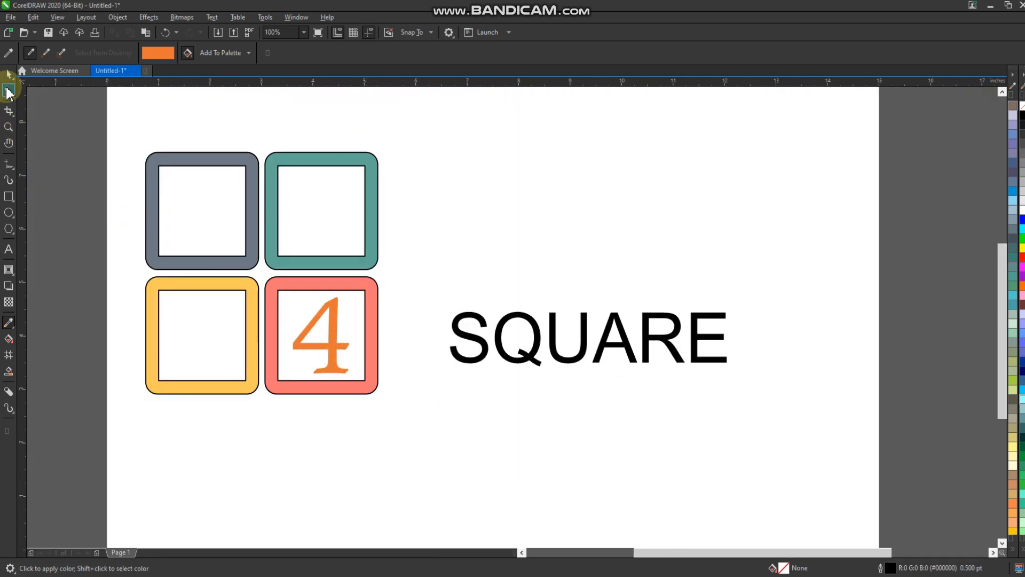
Step: Set "SQUARE" in the Masque font and enlarge it to about 111 pt beside the coral frame
{"action": "left_click", "coordinate": [8, 74]}
{"action": "left_click_drag", "start_coordinate": [746, 488], "coordinate": [758, 480]}
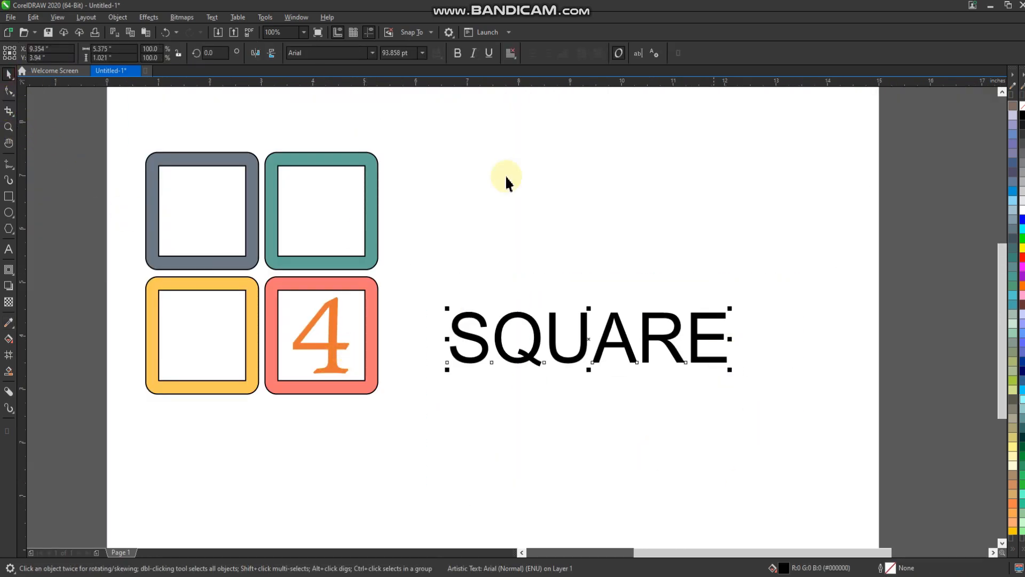
{"action": "left_click", "coordinate": [371, 53]}
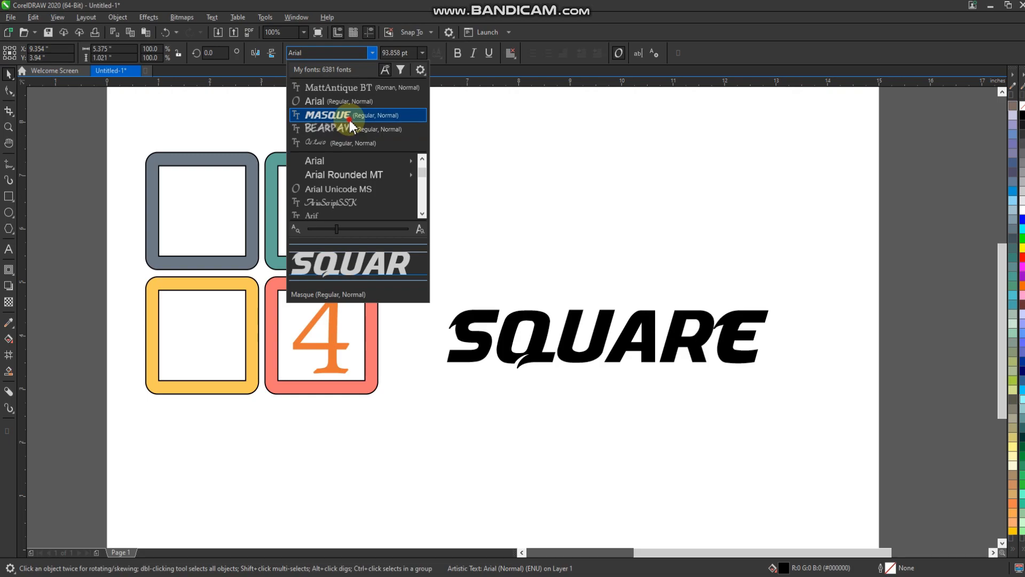
{"action": "left_click", "coordinate": [349, 118]}
{"action": "left_click_drag", "start_coordinate": [441, 378], "coordinate": [381, 384]}
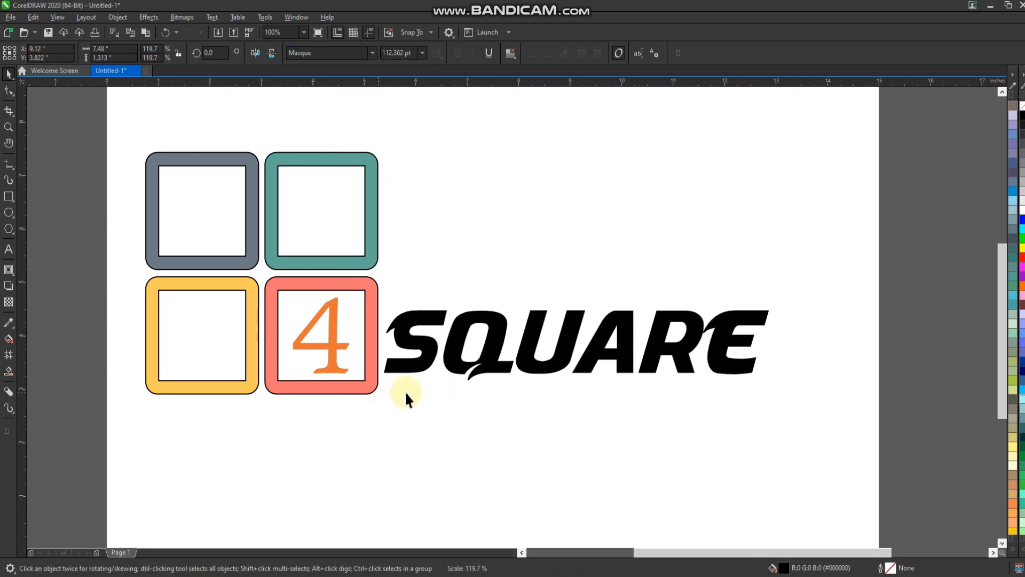
{"action": "mouse_move", "coordinate": [773, 305]}
{"action": "left_mouse_down"}
{"action": "mouse_move", "coordinate": [787, 293]}
{"action": "mouse_move", "coordinate": [771, 296]}
{"action": "left_mouse_up"}
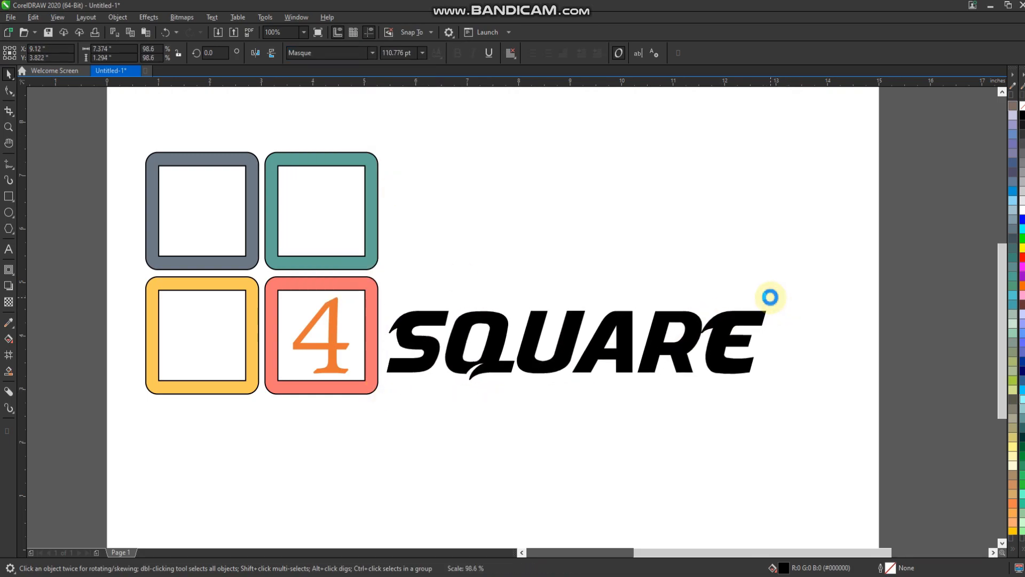
{"action": "left_click", "coordinate": [446, 396]}
{"action": "scroll", "coordinate": [443, 394], "scroll_direction": "down", "scroll_amount": 3}
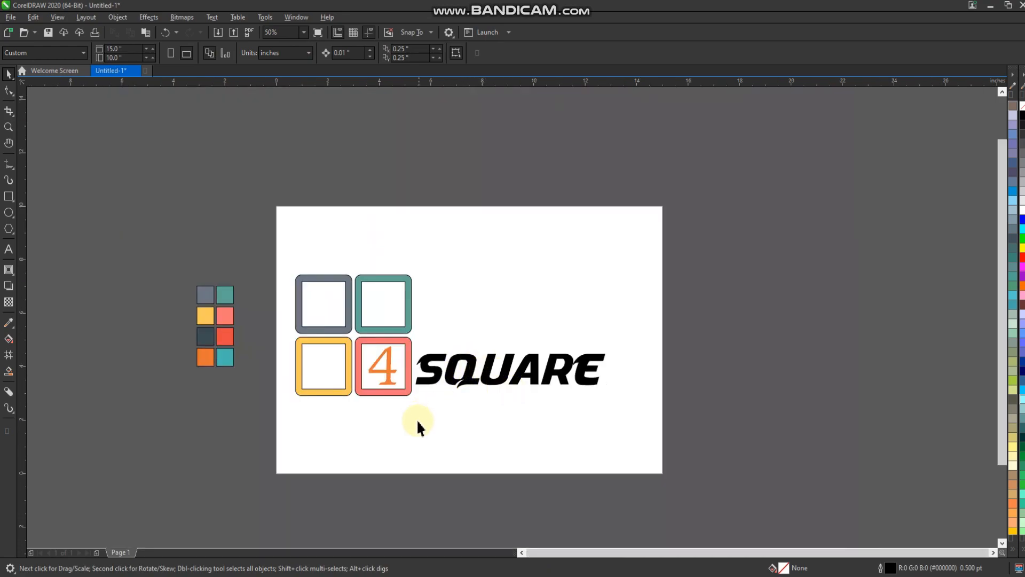
Step: Undo the recent text edits back to the black Arial "4" standing directly before "SQUARE", outside the coral frame
{"action": "key", "text": "ctrl+z"}
{"action": "key", "text": "ctrl+z"}
{"action": "key", "text": "ctrl+z"}
{"action": "key", "text": "ctrl+z"}
{"action": "key", "text": "ctrl+z"}
{"action": "key", "text": "ctrl+z"}
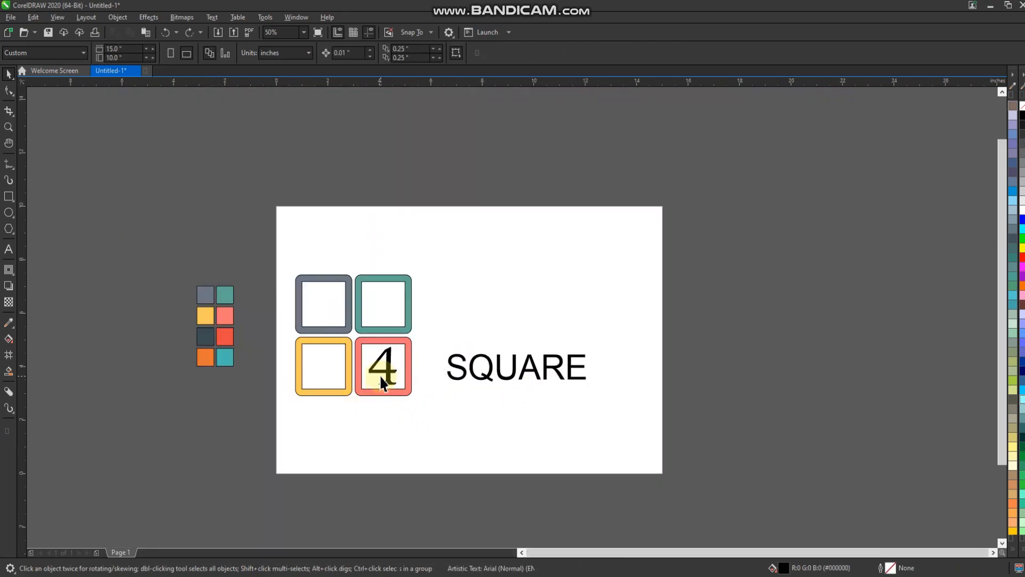
{"action": "key", "text": "ctrl+z"}
{"action": "key", "text": "ctrl+z"}
{"action": "key", "text": "ctrl+z"}
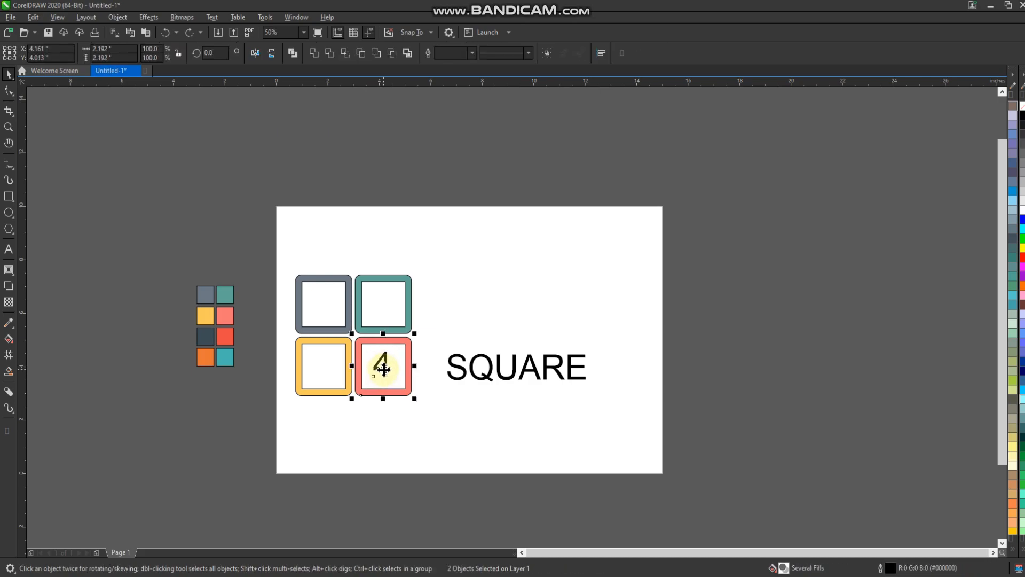
{"action": "scroll", "coordinate": [433, 379], "scroll_direction": "up", "scroll_amount": 3}
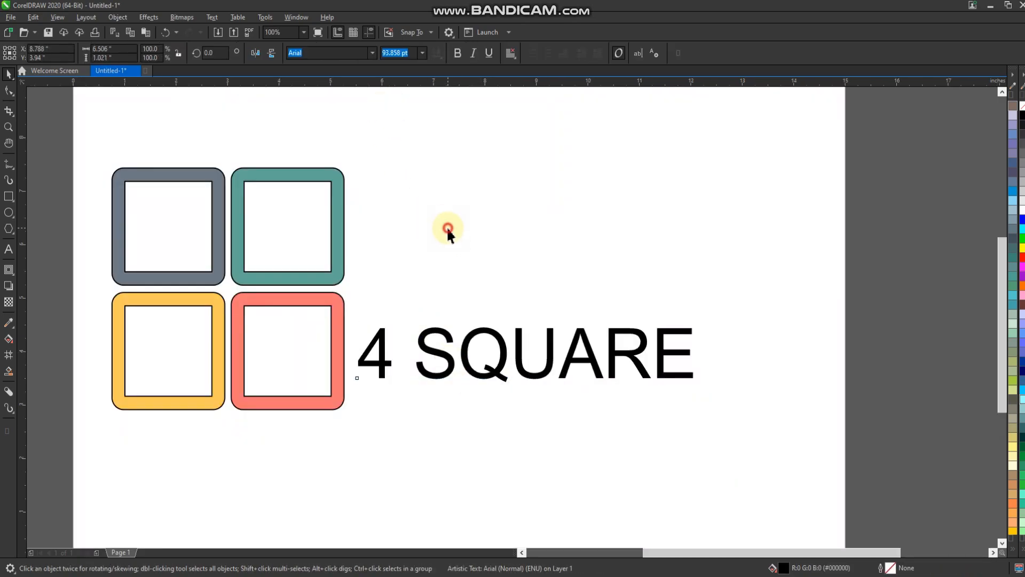
Step: Set the "4" in bold MattAntique BT and "SQUARE" in Masque
{"action": "left_click", "coordinate": [383, 335]}
{"action": "left_click", "coordinate": [372, 52]}
{"action": "left_click", "coordinate": [363, 101]}
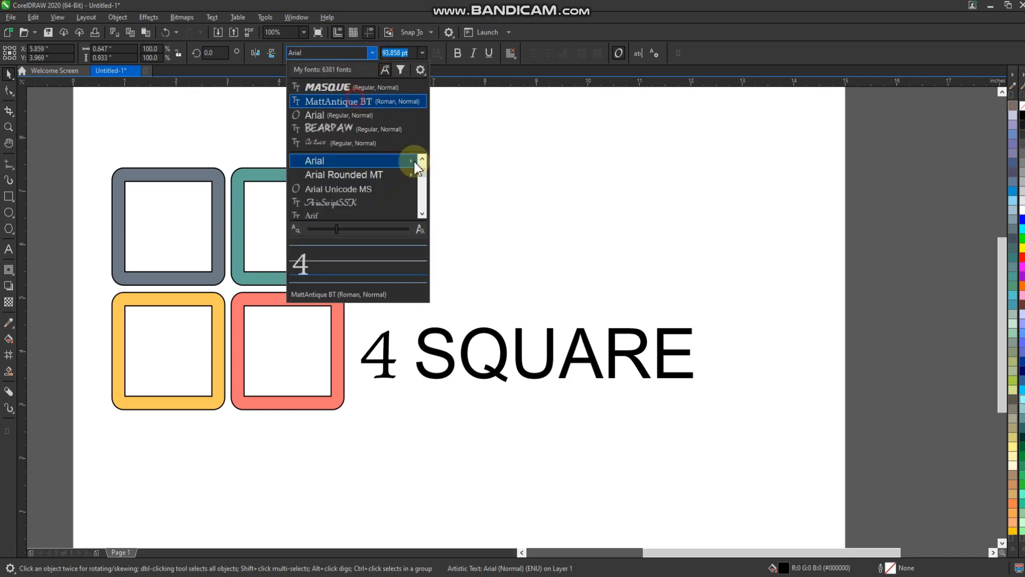
{"action": "left_click", "coordinate": [674, 350]}
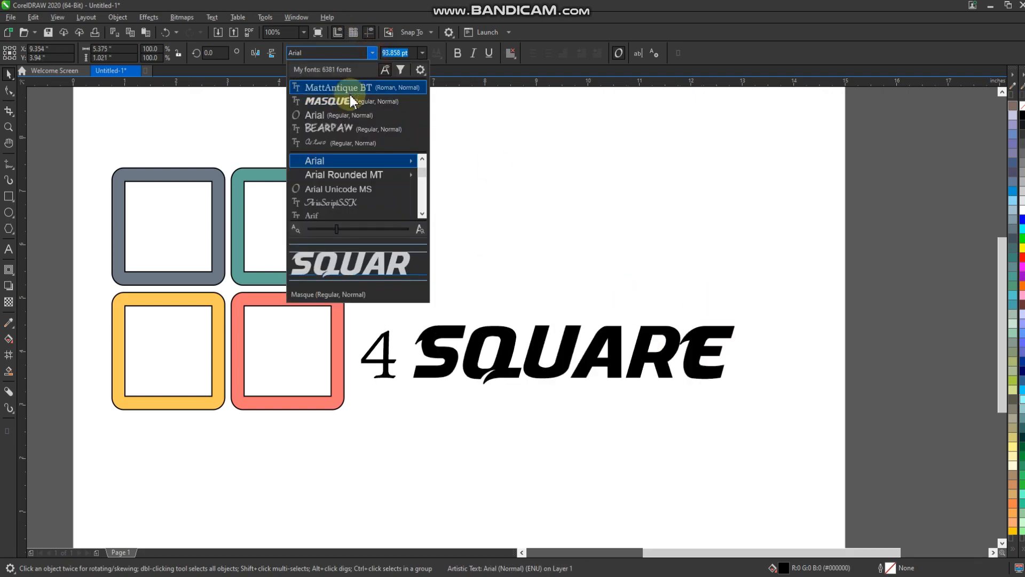
{"action": "left_click", "coordinate": [350, 94]}
{"action": "left_click", "coordinate": [378, 353]}
{"action": "left_click", "coordinate": [458, 59]}
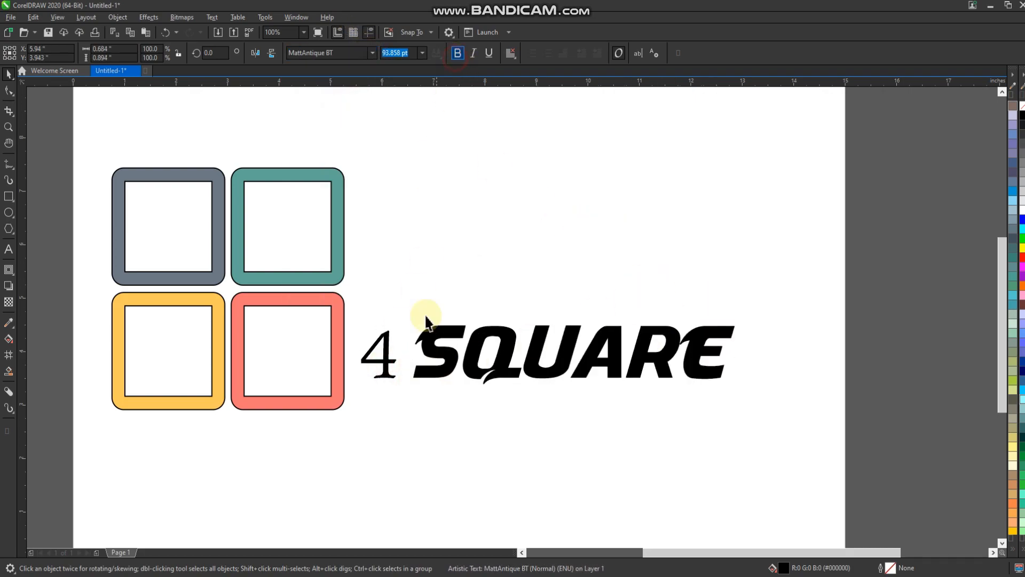
Step: Enlarge the "4" to about 123 pt and move it close to the coral frame
{"action": "scroll", "coordinate": [400, 338], "scroll_direction": "up", "scroll_amount": 2}
{"action": "left_click_drag", "start_coordinate": [418, 283], "coordinate": [451, 257]}
{"action": "left_click_drag", "start_coordinate": [410, 317], "coordinate": [375, 319]}
Step: Move the four frames and the "4" above "SQUARE", and set the "4" apart from the frames
{"action": "left_click_drag", "start_coordinate": [419, 82], "coordinate": [314, 374]}
{"action": "scroll", "coordinate": [473, 314], "scroll_direction": "down", "scroll_amount": 4}
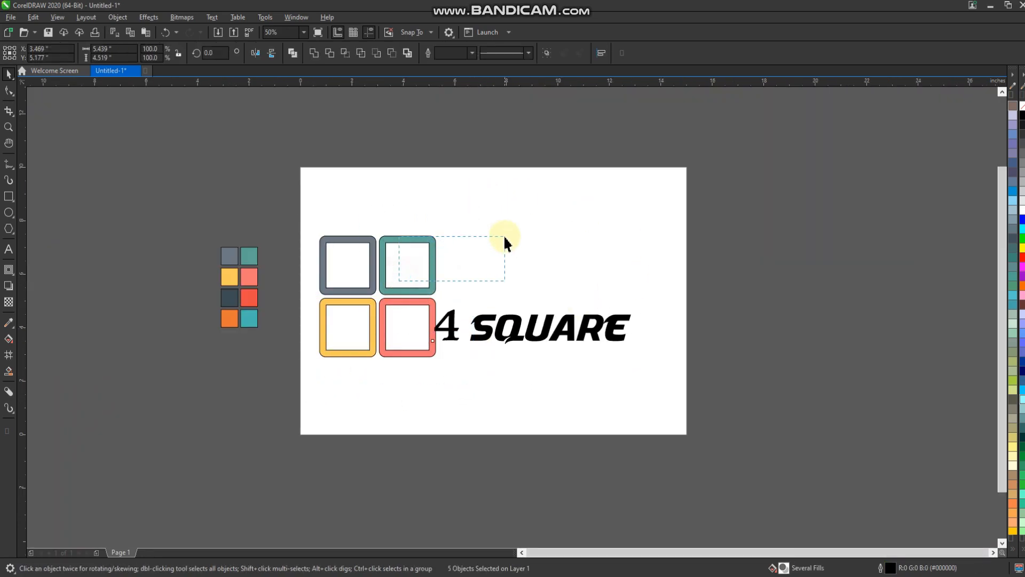
{"action": "left_click_drag", "start_coordinate": [504, 236], "coordinate": [503, 232]}
{"action": "left_click_drag", "start_coordinate": [492, 223], "coordinate": [306, 432]}
{"action": "left_click_drag", "start_coordinate": [375, 300], "coordinate": [481, 255]}
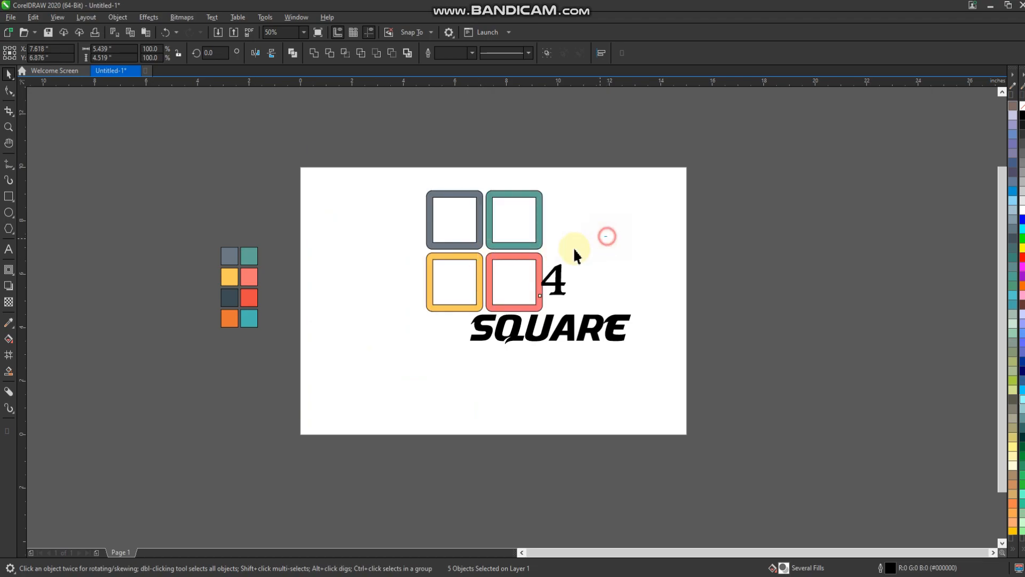
{"action": "left_click_drag", "start_coordinate": [559, 288], "coordinate": [607, 291]}
Step: Group the four frames and center "SQUARE" horizontally on the group
{"action": "left_click_drag", "start_coordinate": [552, 181], "coordinate": [404, 340]}
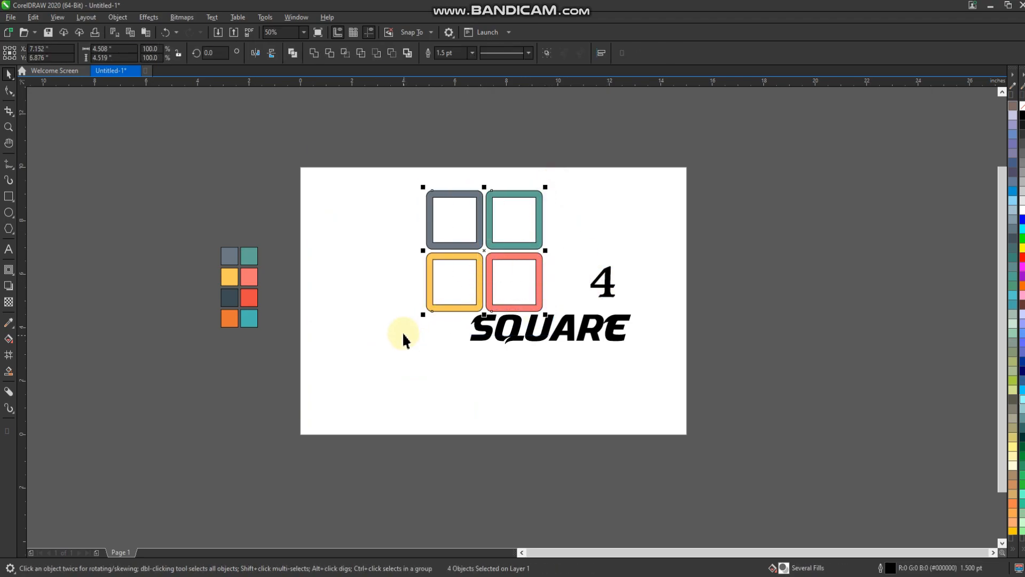
{"action": "left_click", "coordinate": [516, 353]}
{"action": "left_click", "coordinate": [590, 330]}
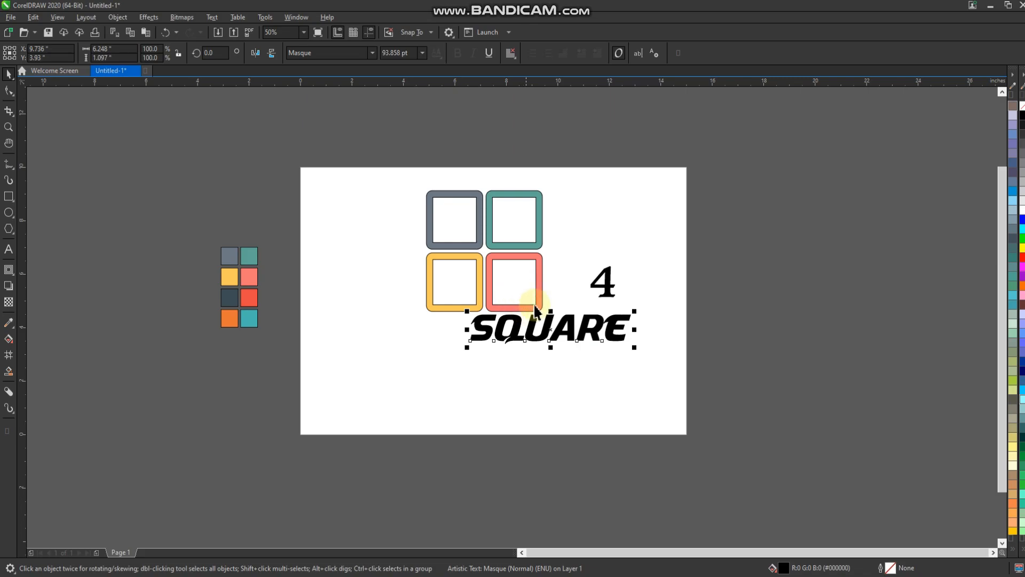
{"action": "left_click", "coordinate": [520, 310], "text": "shift"}
{"action": "key", "text": "c"}
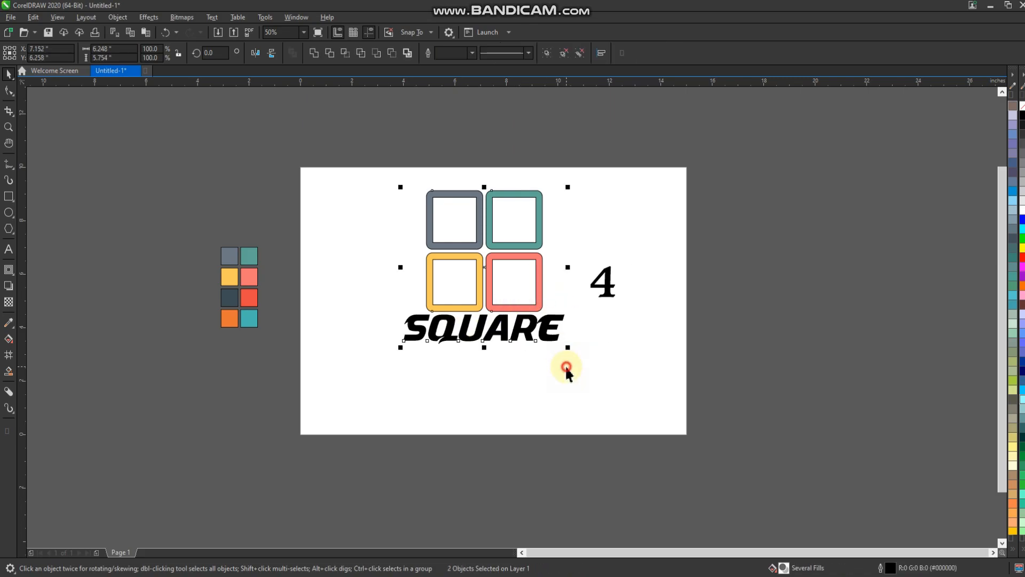
{"action": "left_click", "coordinate": [565, 365]}
Step: Move "SQUARE" lower to leave a gap beneath the grouped frames
{"action": "scroll", "coordinate": [517, 327], "scroll_direction": "up", "scroll_amount": 1}
{"action": "left_click", "coordinate": [519, 325]}
{"action": "left_click_drag", "start_coordinate": [522, 323], "coordinate": [492, 368]}
{"action": "scroll", "coordinate": [514, 336], "scroll_direction": "down", "scroll_amount": 1}
{"action": "scroll", "coordinate": [483, 340], "scroll_direction": "up", "scroll_amount": 1}
{"action": "scroll", "coordinate": [492, 368], "scroll_direction": "down", "scroll_amount": 1}
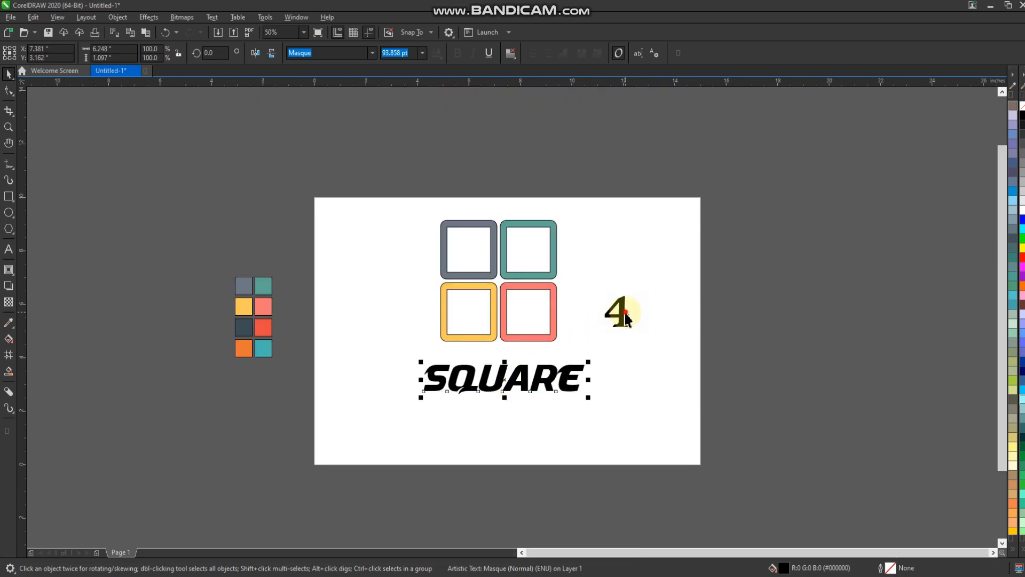
Step: Place the "4" directly before "SQUARE" and resize it to about 166 pt
{"action": "left_click_drag", "start_coordinate": [620, 312], "coordinate": [386, 407]}
{"action": "scroll", "coordinate": [414, 387], "scroll_direction": "up", "scroll_amount": 2}
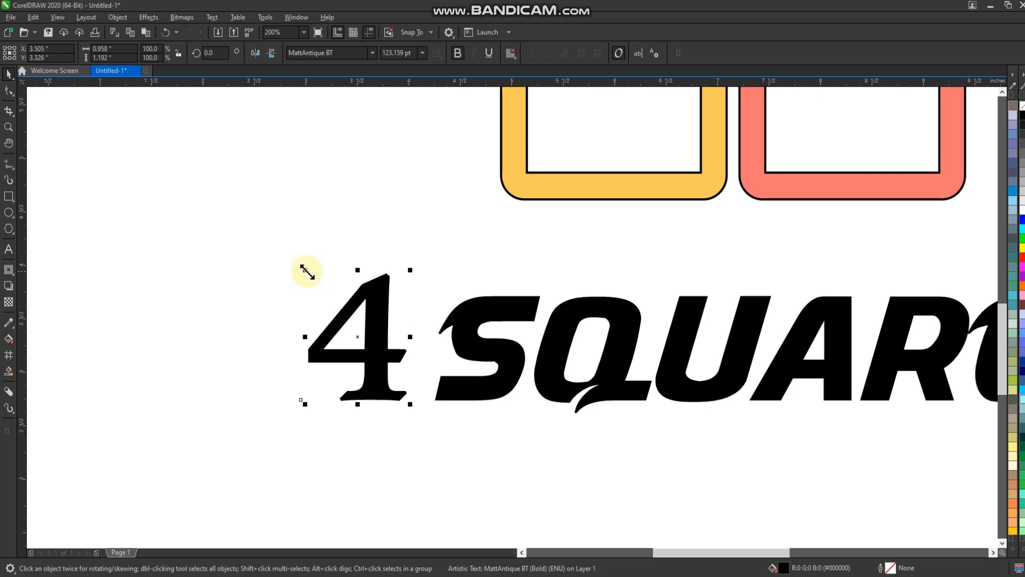
{"action": "left_click_drag", "start_coordinate": [305, 271], "coordinate": [221, 191]}
{"action": "scroll", "coordinate": [369, 339], "scroll_direction": "down", "scroll_amount": 1}
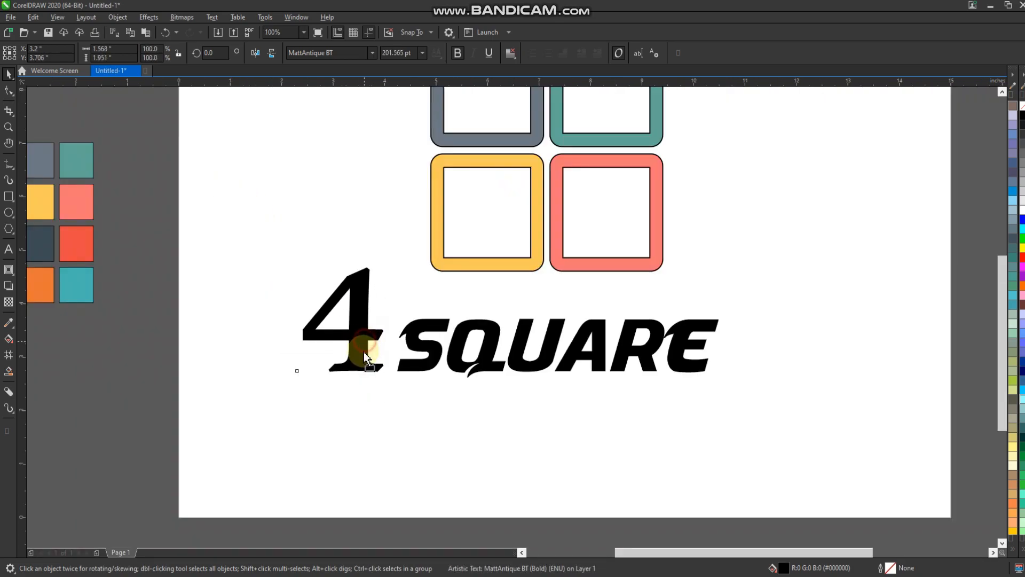
{"action": "left_click_drag", "start_coordinate": [363, 351], "coordinate": [388, 359]}
{"action": "scroll", "coordinate": [400, 359], "scroll_direction": "up", "scroll_amount": 1}
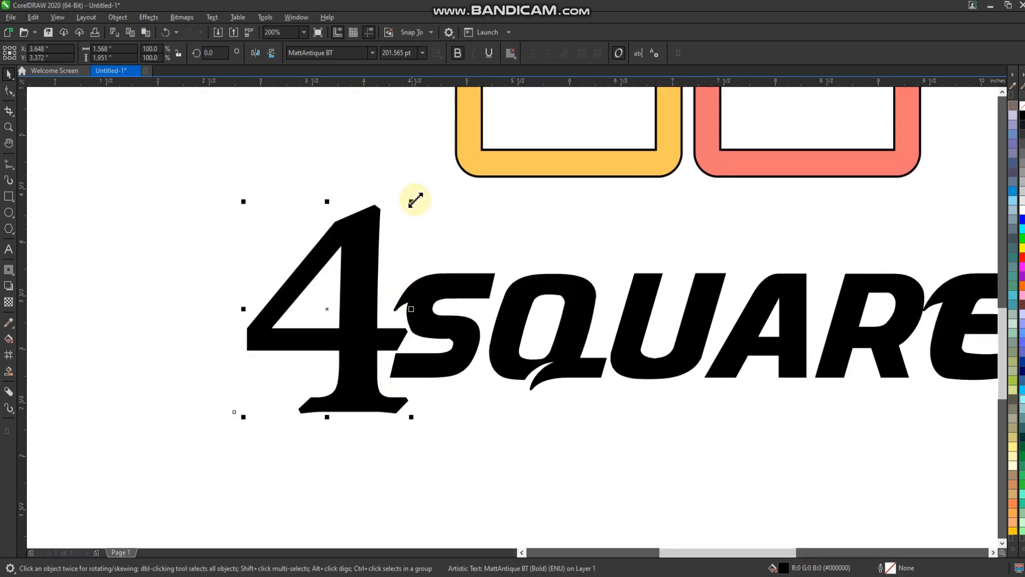
{"action": "left_click_drag", "start_coordinate": [416, 200], "coordinate": [400, 206]}
{"action": "left_click_drag", "start_coordinate": [359, 286], "coordinate": [341, 294]}
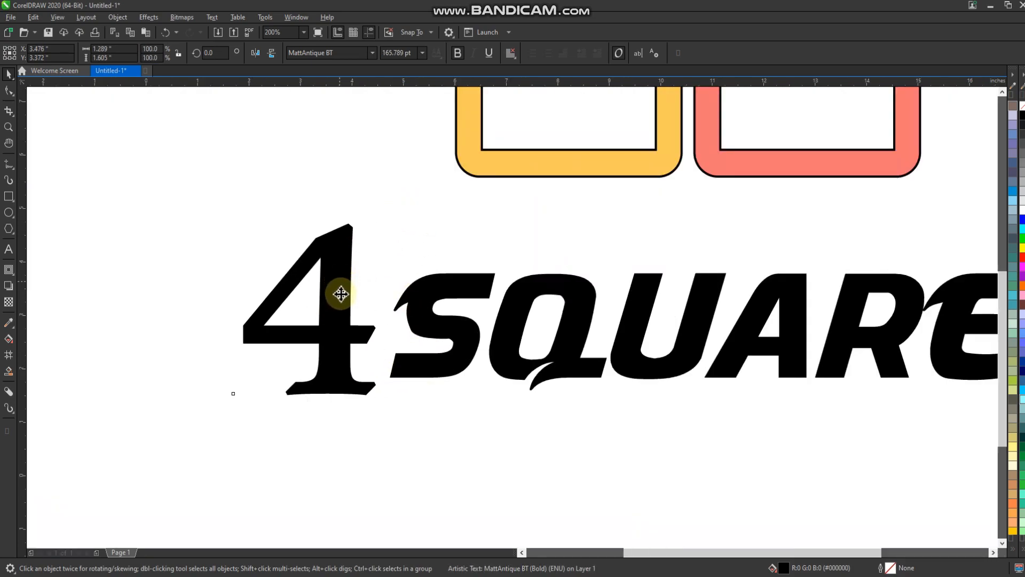
Step: Group the "4" with "SQUARE" and center the text group horizontally under the frames
{"action": "scroll", "coordinate": [341, 294], "scroll_direction": "down", "scroll_amount": 1}
{"action": "left_click", "coordinate": [443, 445]}
{"action": "left_click_drag", "start_coordinate": [696, 236], "coordinate": [688, 227]}
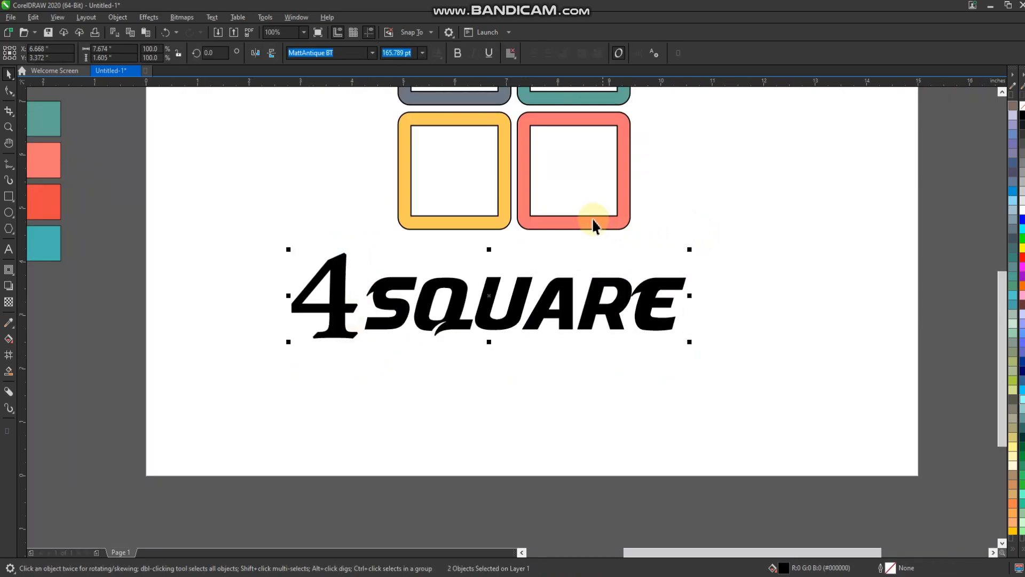
{"action": "left_click", "coordinate": [564, 226], "text": "shift"}
{"action": "scroll", "coordinate": [571, 249], "scroll_direction": "down", "scroll_amount": 1}
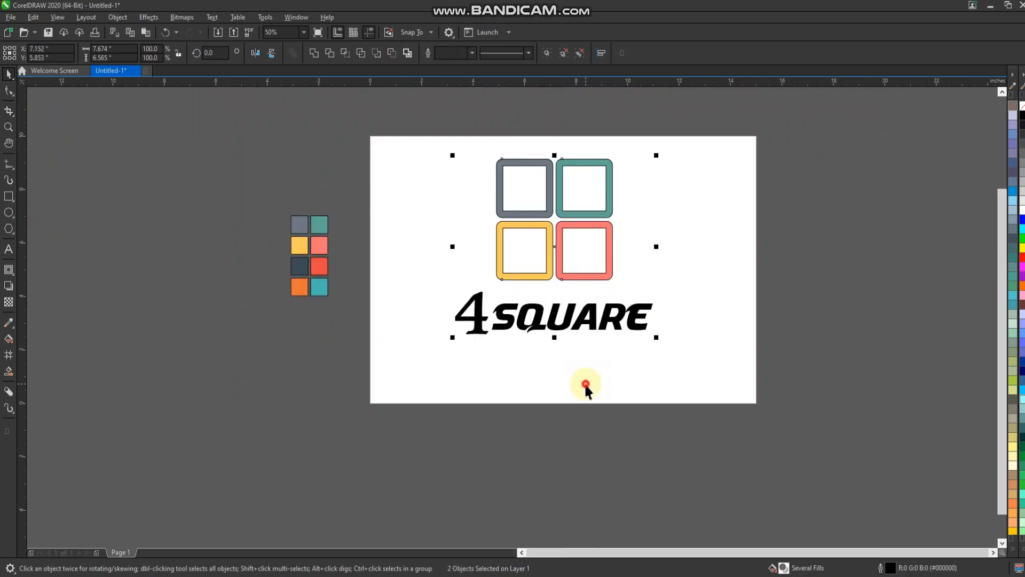
Step: Move the frames and the "4 SQUARE" text together slightly lower on the page
{"action": "left_click", "coordinate": [452, 145]}
{"action": "left_click_drag", "start_coordinate": [654, 363], "coordinate": [654, 362]}
{"action": "left_click_drag", "start_coordinate": [639, 316], "coordinate": [639, 339]}
{"action": "left_click", "coordinate": [658, 211]}
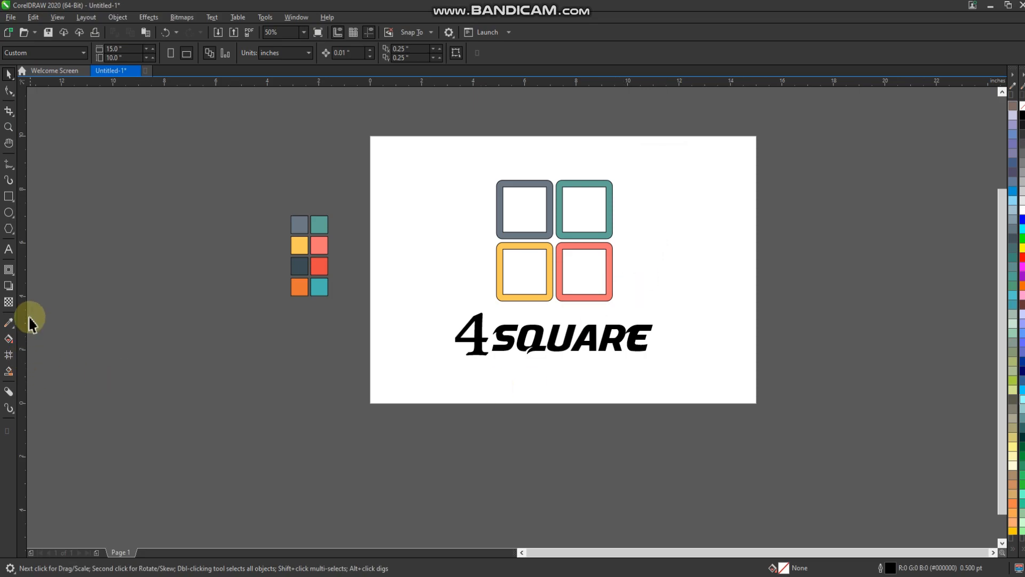
Step: Fill the "4" with the orange swatch color and "SQUARE" with the dark slate #3B4C54 swatch color
{"action": "left_click", "coordinate": [8, 322]}
{"action": "left_click", "coordinate": [298, 283]}
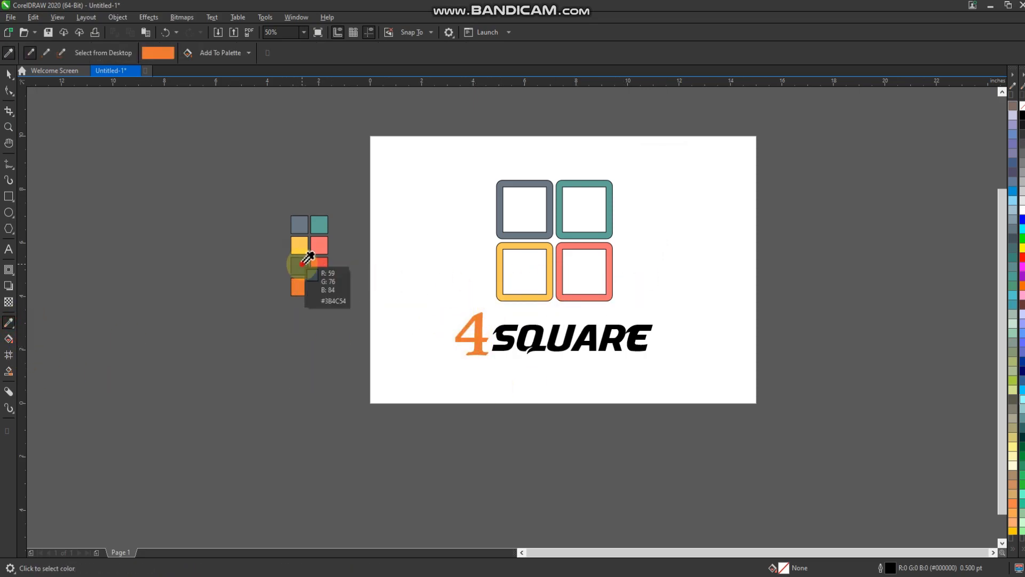
{"action": "left_click", "coordinate": [299, 267], "text": "shift"}
{"action": "left_click", "coordinate": [508, 342]}
{"action": "left_click", "coordinate": [9, 73]}
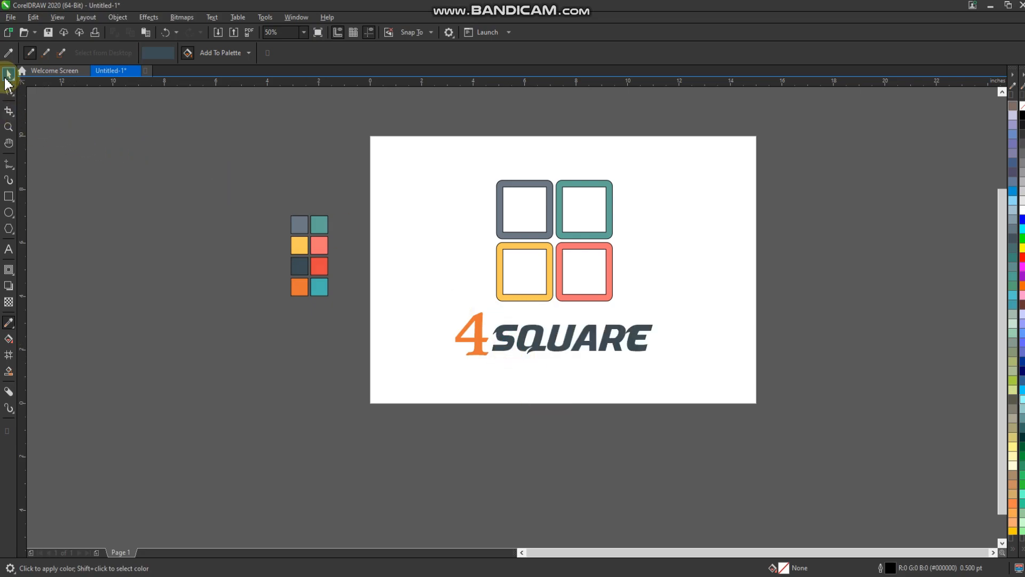
Step: Move the "4 SQUARE" text group up, closer to the frames
{"action": "left_click_drag", "start_coordinate": [676, 298], "coordinate": [669, 296]}
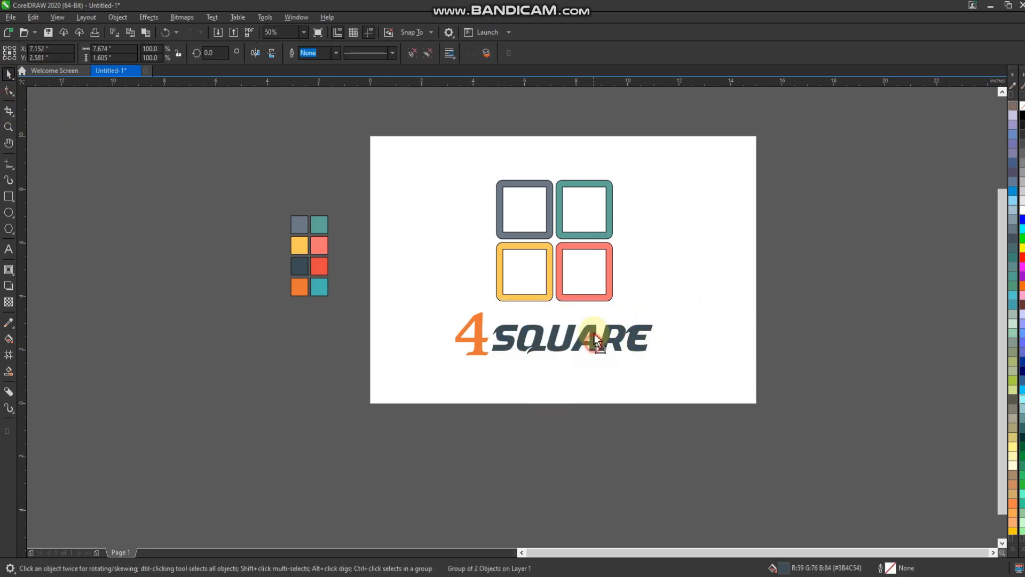
{"action": "left_click_drag", "start_coordinate": [594, 334], "coordinate": [593, 318]}
{"action": "scroll", "coordinate": [573, 306], "scroll_direction": "up", "scroll_amount": 1}
{"action": "scroll", "coordinate": [549, 414], "scroll_direction": "down", "scroll_amount": 1}
{"action": "scroll", "coordinate": [550, 304], "scroll_direction": "up", "scroll_amount": 1}
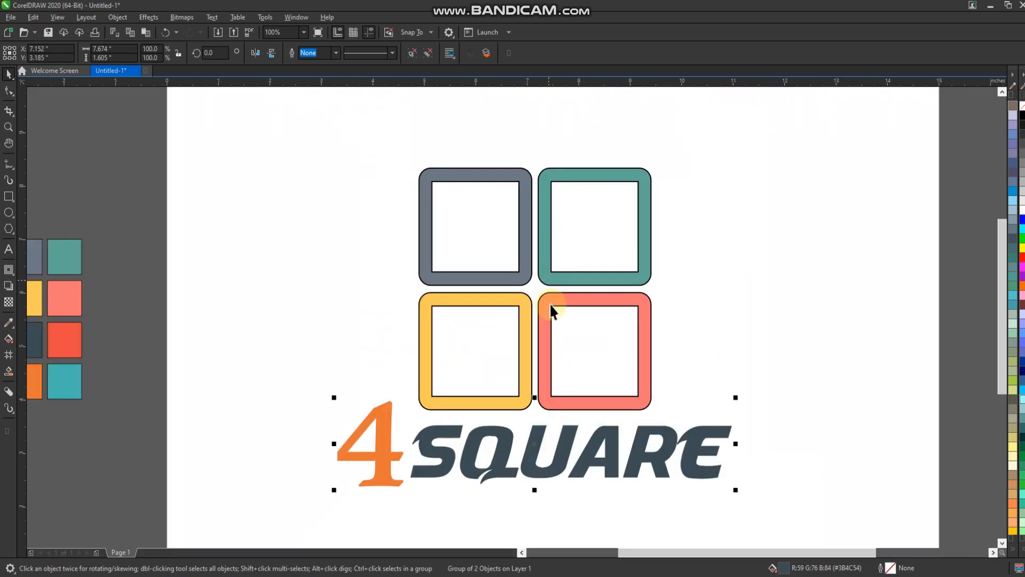
{"action": "left_click", "coordinate": [749, 265]}
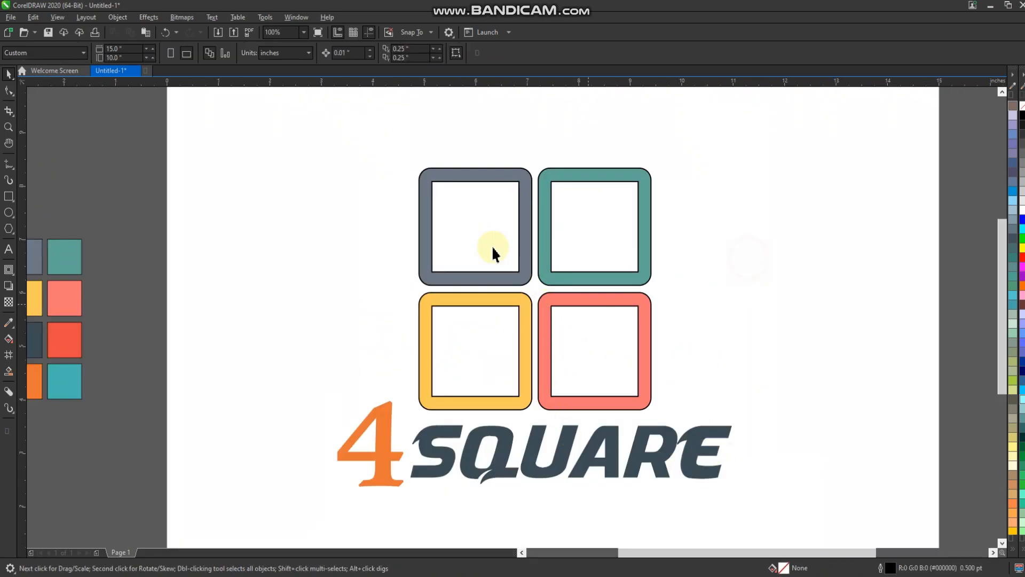
Step: Add the text "TAGLINE" below "SQUARE"
{"action": "left_click", "coordinate": [7, 248]}
{"action": "left_click", "coordinate": [477, 510]}
{"action": "type", "text": "TAG"}
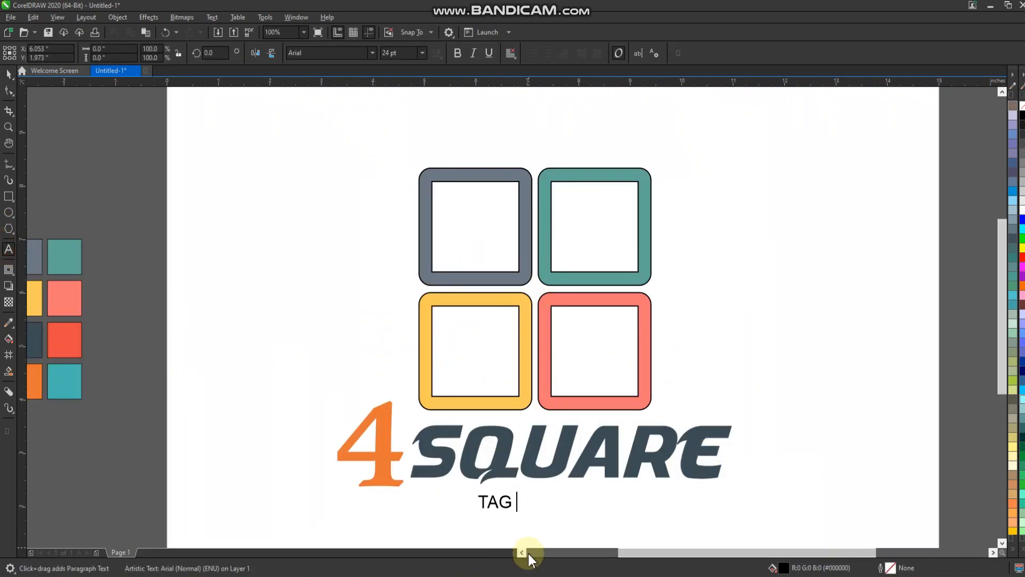
{"action": "key", "text": "BackSpace"}
{"action": "type", "text": "LINE"}
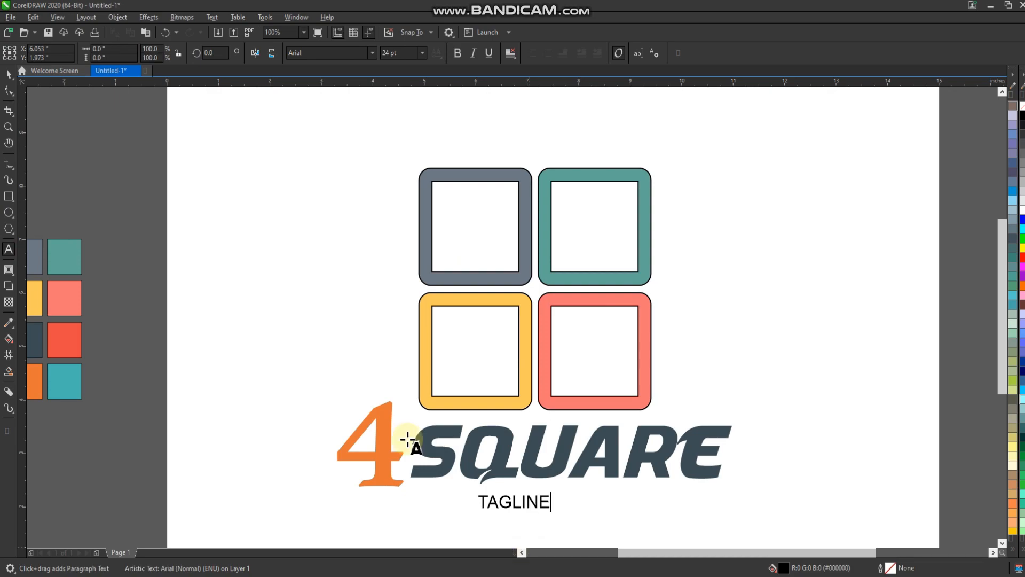
{"action": "key", "text": "Escape"}
{"action": "key", "text": "space"}
Step: Set "TAGLINE" in MattAntique BT at about 35 pt and center it horizontally under "4 SQUARE"
{"action": "left_click", "coordinate": [372, 53]}
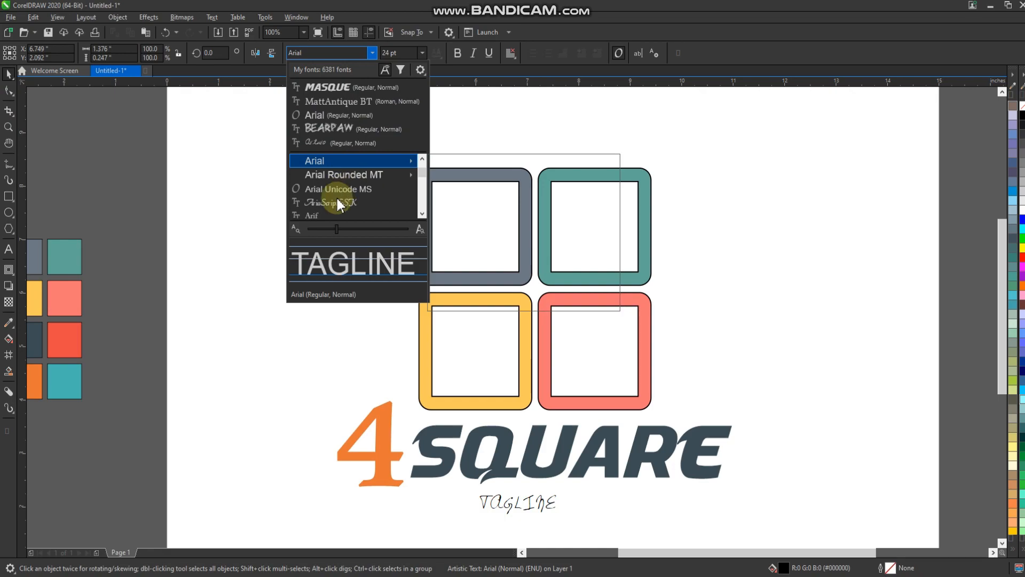
{"action": "left_click", "coordinate": [339, 102]}
{"action": "left_click_drag", "start_coordinate": [556, 491], "coordinate": [558, 496]}
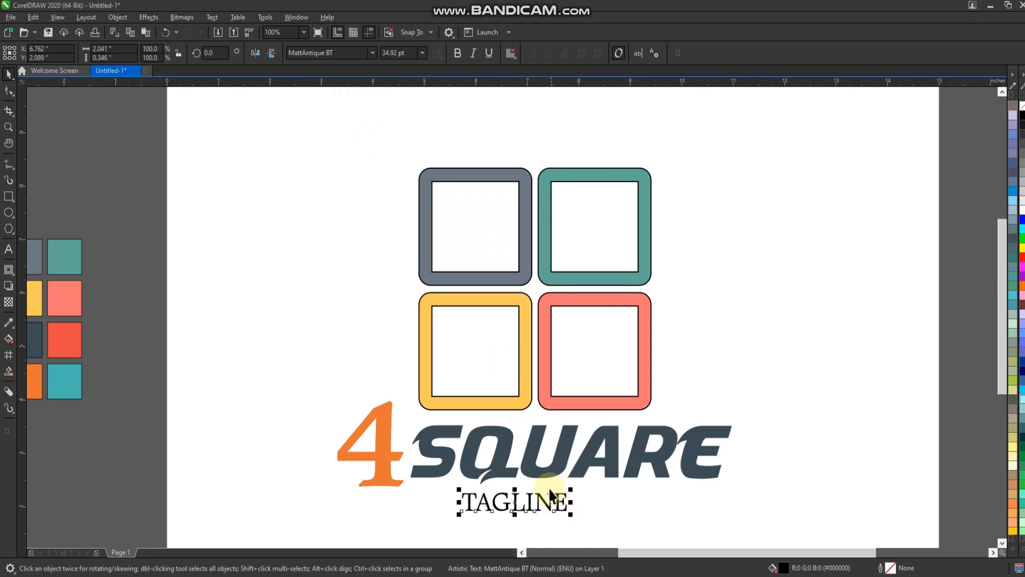
{"action": "left_click", "coordinate": [549, 475], "text": "shift"}
{"action": "key", "text": "c"}
{"action": "left_click", "coordinate": [699, 507]}
Step: Fill "TAGLINE" with the coral #FF7271 sampled from the color swatches
{"action": "left_click", "coordinate": [577, 508]}
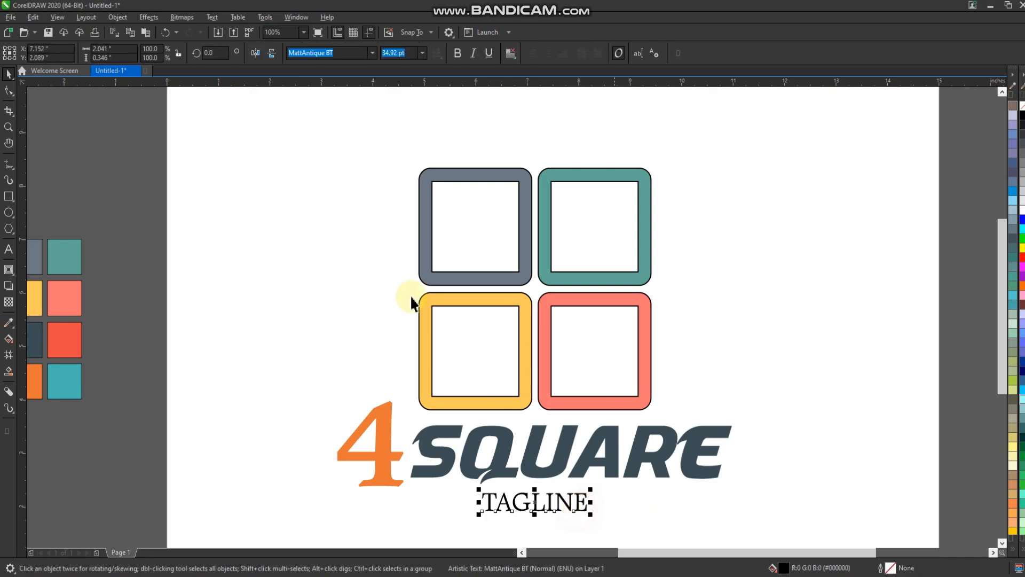
{"action": "left_click", "coordinate": [11, 323]}
{"action": "left_click", "coordinate": [64, 290]}
{"action": "scroll", "coordinate": [502, 506], "scroll_direction": "up", "scroll_amount": 3}
{"action": "left_click", "coordinate": [512, 502]}
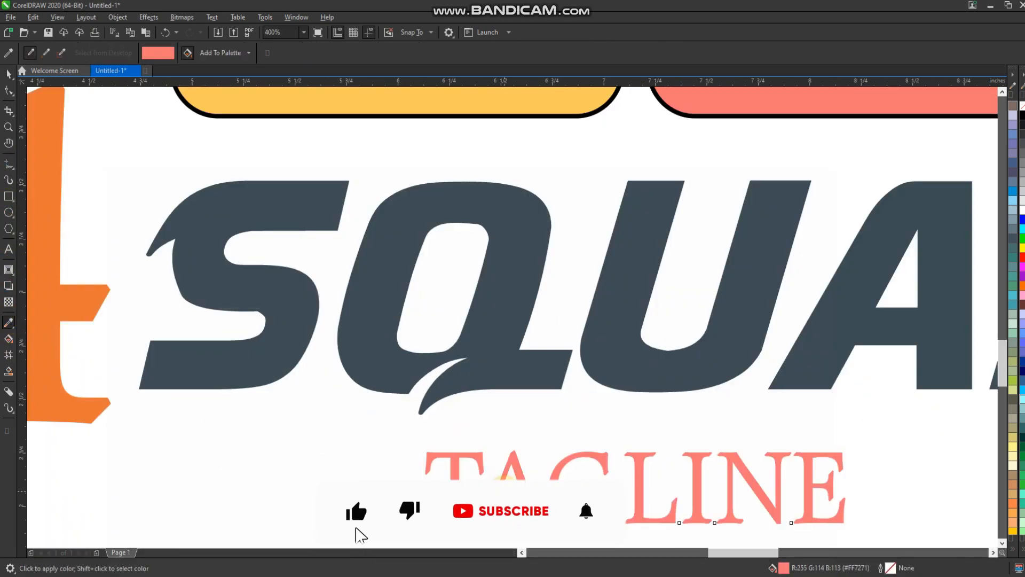
Step: Group the finished logo with its text and move it off the page onto the pasteboard beside it
{"action": "scroll", "coordinate": [479, 504], "scroll_direction": "down", "scroll_amount": 3}
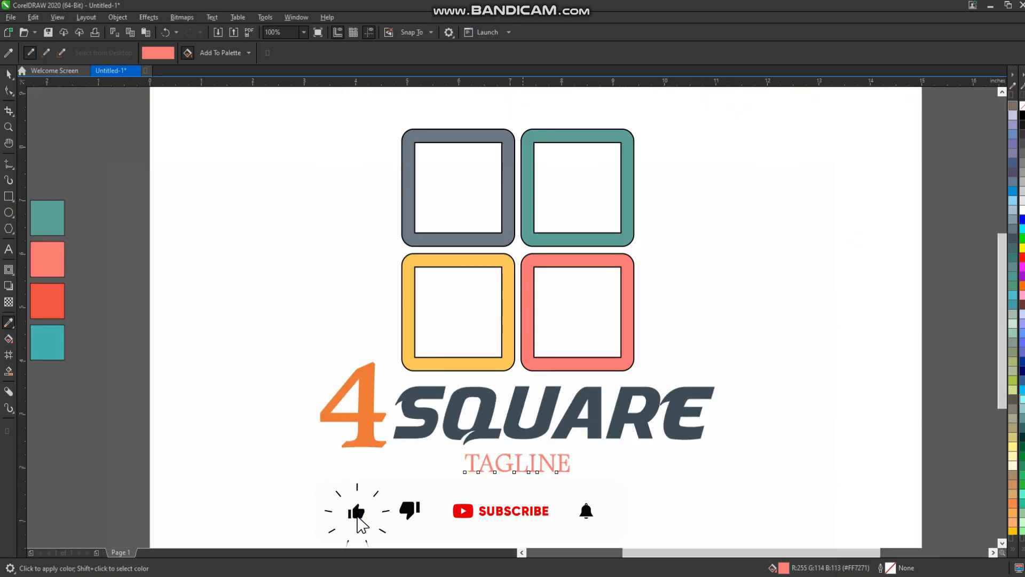
{"action": "left_click", "coordinate": [8, 126]}
{"action": "left_click_drag", "start_coordinate": [728, 116], "coordinate": [295, 408]}
{"action": "left_click_drag", "start_coordinate": [252, 502], "coordinate": [253, 503]}
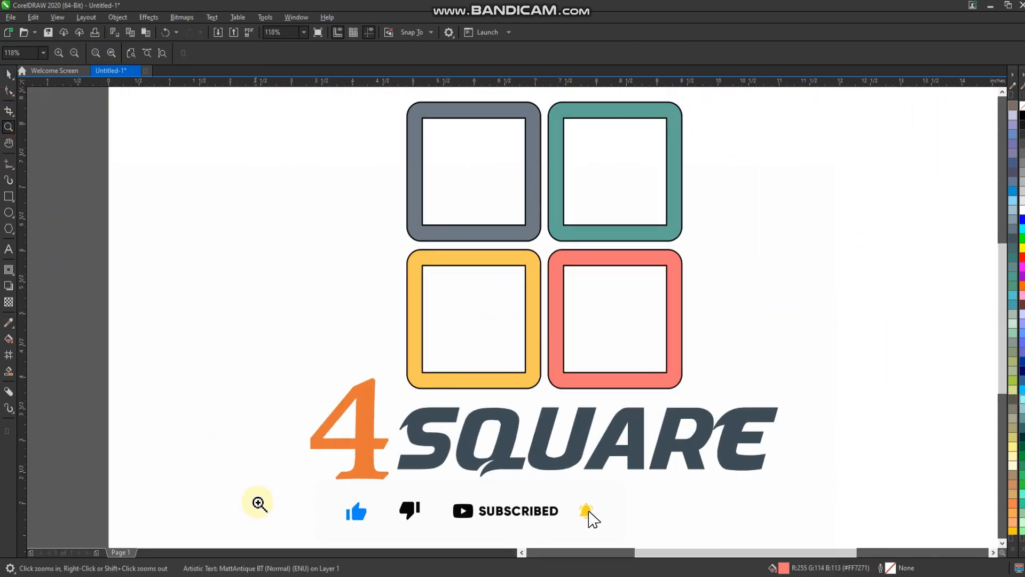
{"action": "scroll", "coordinate": [404, 332], "scroll_direction": "down", "scroll_amount": 5}
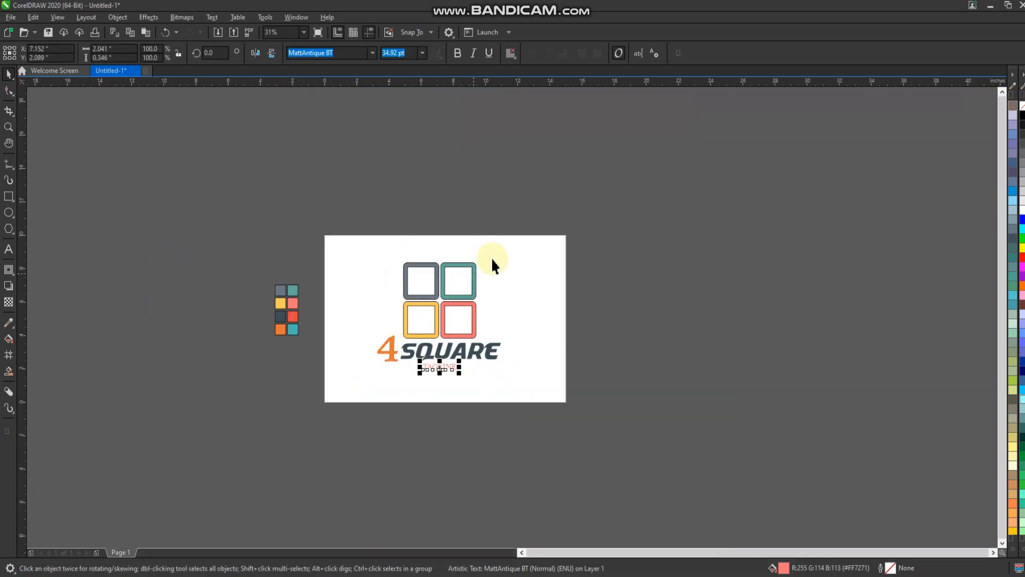
{"action": "left_click_drag", "start_coordinate": [353, 386], "coordinate": [353, 386]}
{"action": "key", "text": "ctrl+g"}
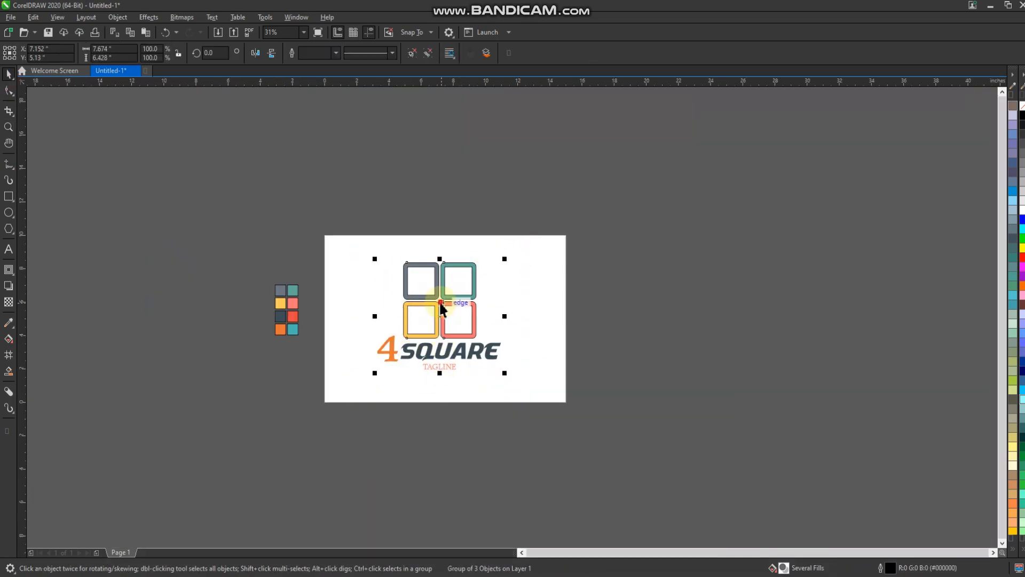
{"action": "left_click_drag", "start_coordinate": [441, 309], "coordinate": [640, 321]}
{"action": "left_click", "coordinate": [358, 313]}
Step: Draw a square about 1.75 in wide on the empty page and duplicate it into a two-by-two grid with narrow gaps
{"action": "scroll", "coordinate": [396, 310], "scroll_direction": "up", "scroll_amount": 2}
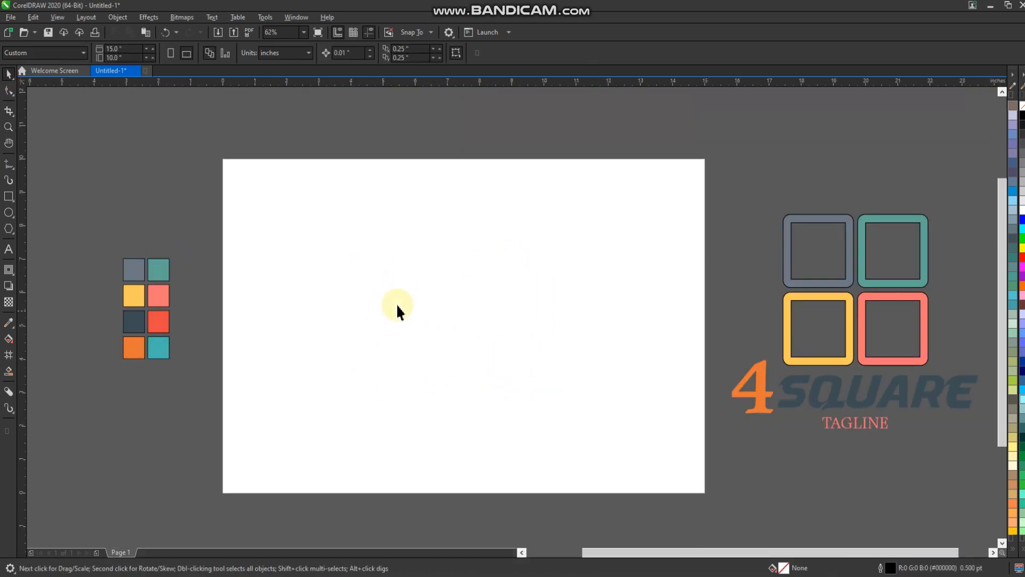
{"action": "left_click", "coordinate": [5, 197]}
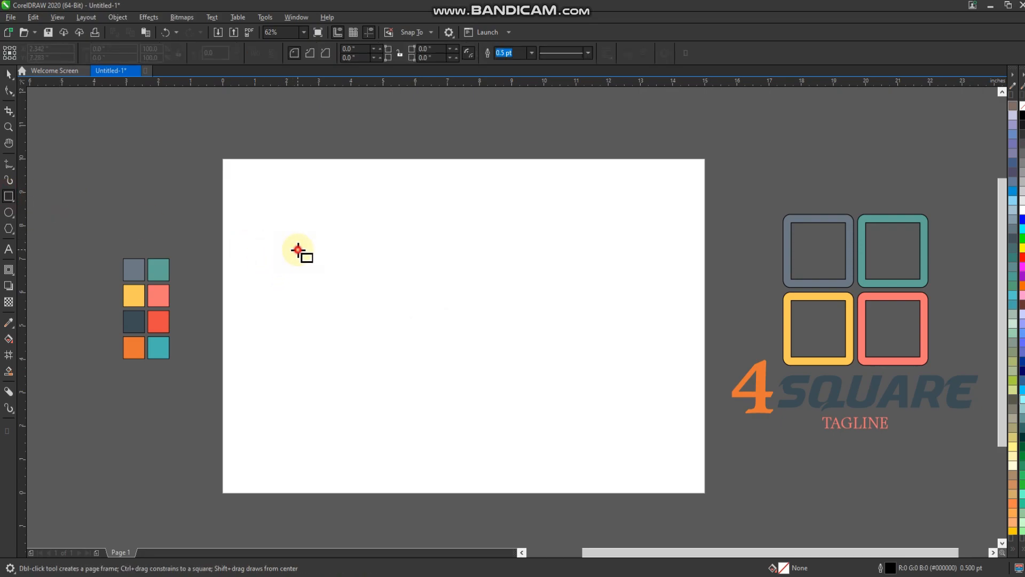
{"action": "left_click_drag", "start_coordinate": [297, 250], "coordinate": [374, 296]}
{"action": "left_click", "coordinate": [9, 73]}
{"action": "right_click", "coordinate": [374, 297]}
{"action": "left_click", "coordinate": [343, 282], "text": "shift"}
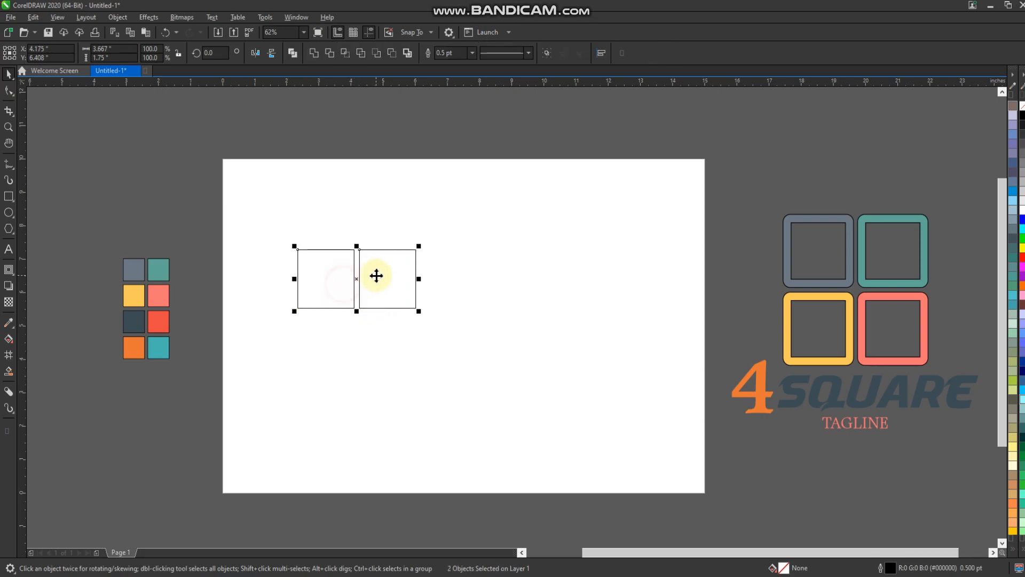
{"action": "left_click_drag", "start_coordinate": [372, 341], "coordinate": [373, 341]}
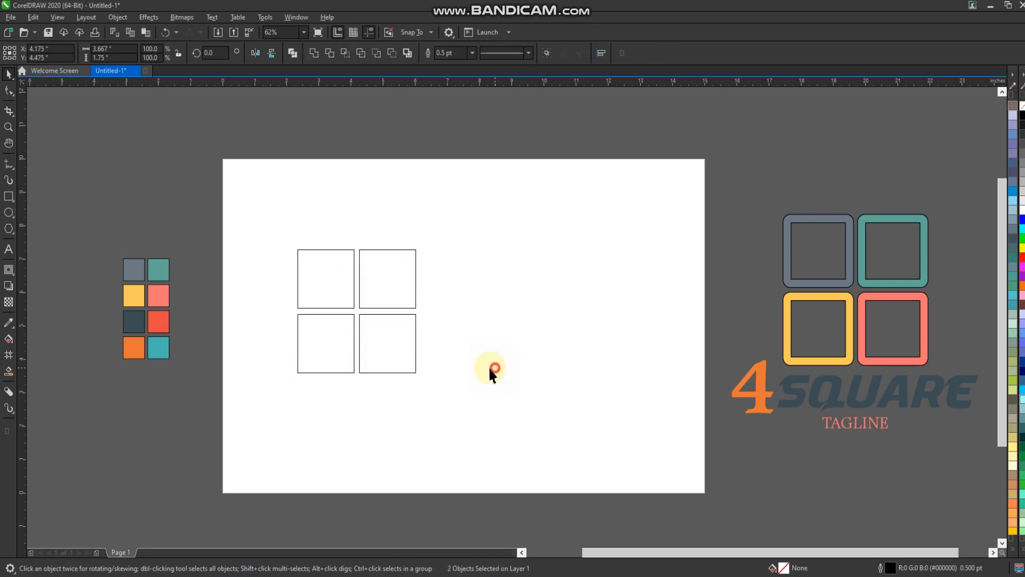
{"action": "left_click", "coordinate": [488, 366]}
Step: Move the lower pair of squares up slightly so the horizontal gap matches the vertical gap
{"action": "scroll", "coordinate": [378, 329], "scroll_direction": "up", "scroll_amount": 2}
{"action": "left_click", "coordinate": [358, 312]}
{"action": "scroll", "coordinate": [357, 312], "scroll_direction": "up", "scroll_amount": 4}
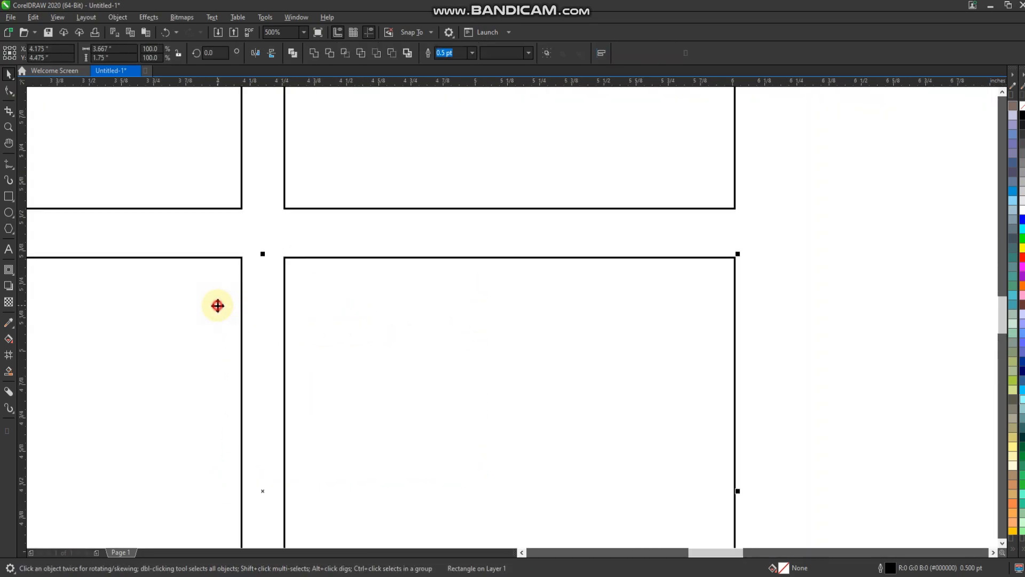
{"action": "left_click_drag", "start_coordinate": [237, 281], "coordinate": [238, 272]}
{"action": "scroll", "coordinate": [340, 312], "scroll_direction": "down", "scroll_amount": 6}
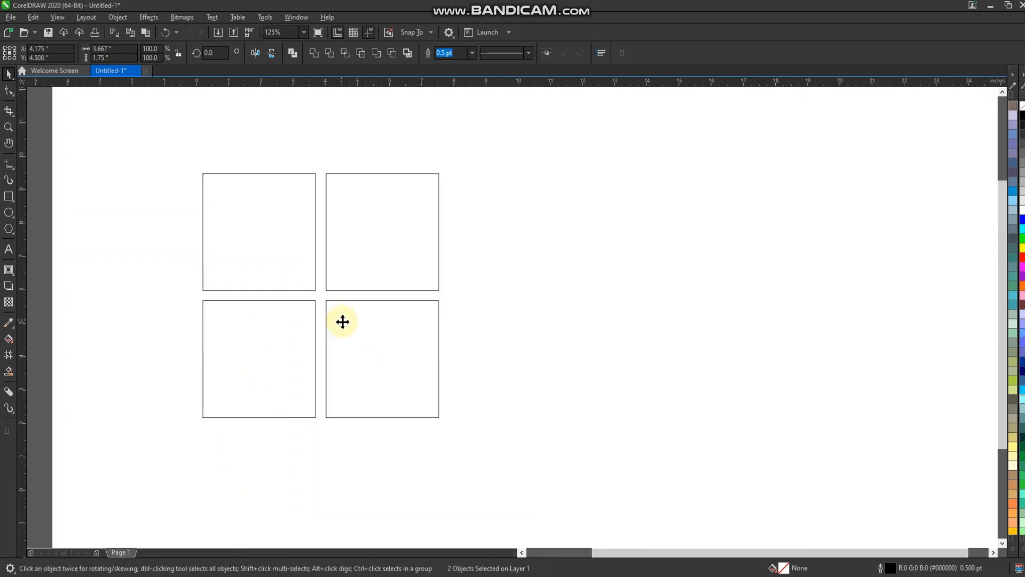
Step: Fill the squares with sampled swatch colors: dark slate upper left, red upper right, orange lower left and teal lower right
{"action": "left_click", "coordinate": [9, 324]}
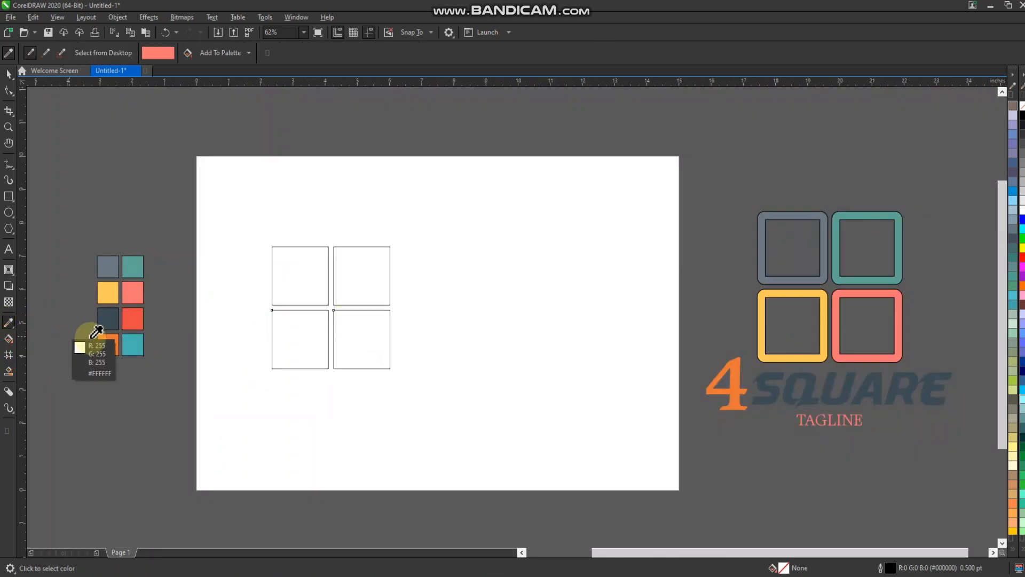
{"action": "left_click", "coordinate": [108, 344]}
{"action": "left_click", "coordinate": [296, 284]}
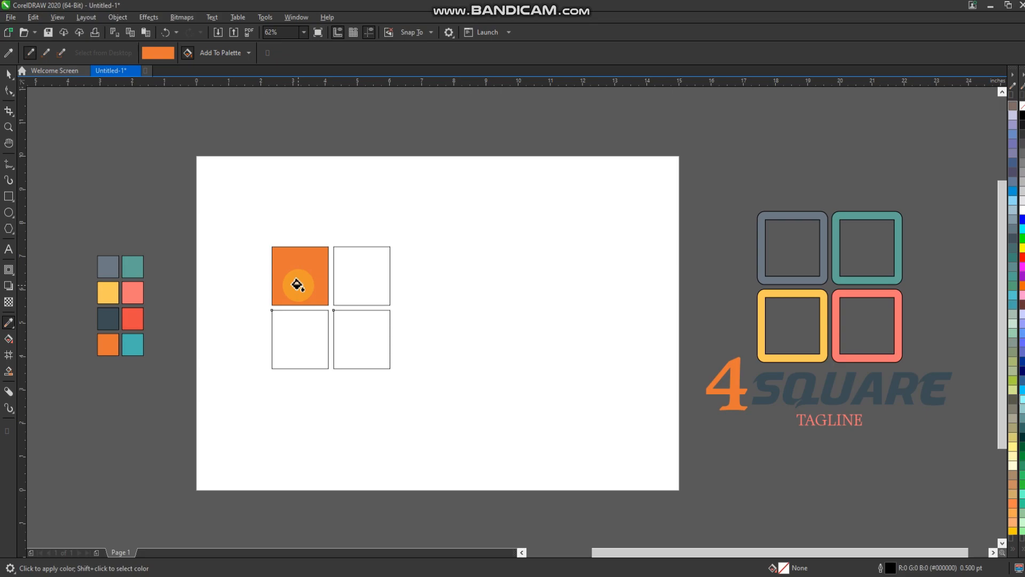
{"action": "left_click", "coordinate": [108, 319], "text": "shift"}
{"action": "left_click", "coordinate": [309, 269]}
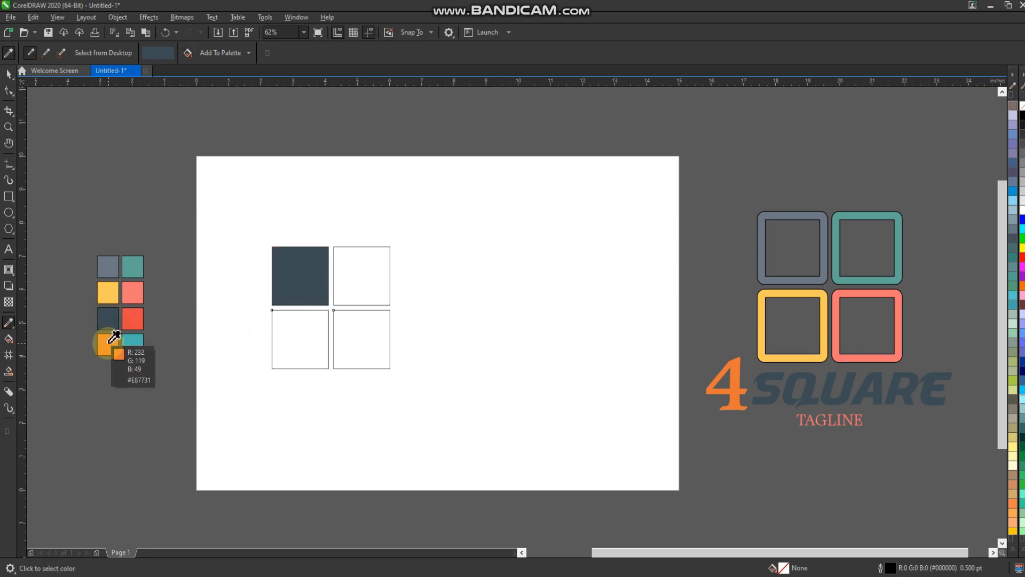
{"action": "left_click", "coordinate": [109, 342]}
{"action": "left_click", "coordinate": [289, 344]}
{"action": "left_click", "coordinate": [132, 344]}
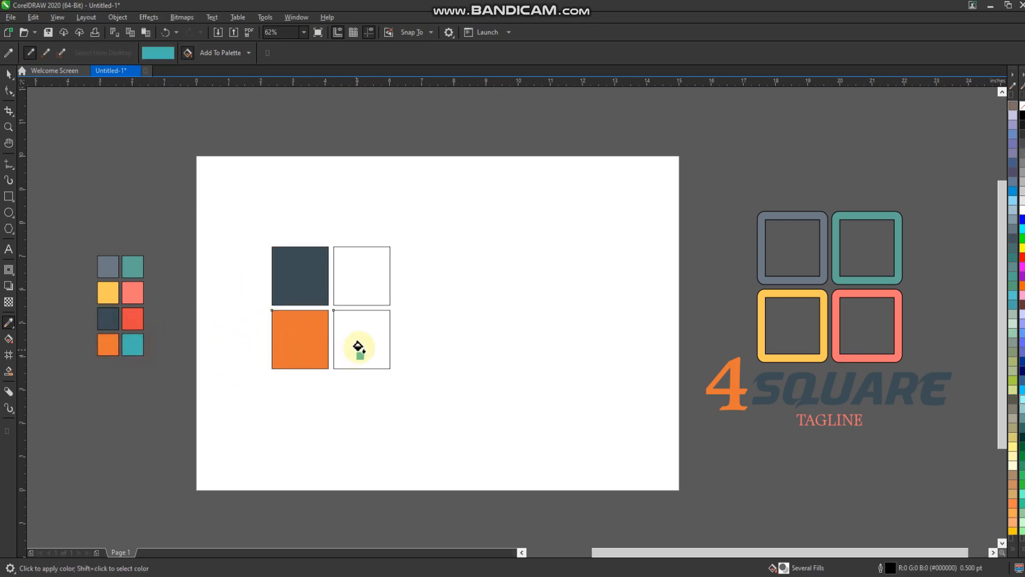
{"action": "left_click", "coordinate": [354, 343]}
{"action": "left_click", "coordinate": [133, 319]}
{"action": "left_click", "coordinate": [347, 289]}
{"action": "left_click", "coordinate": [9, 73]}
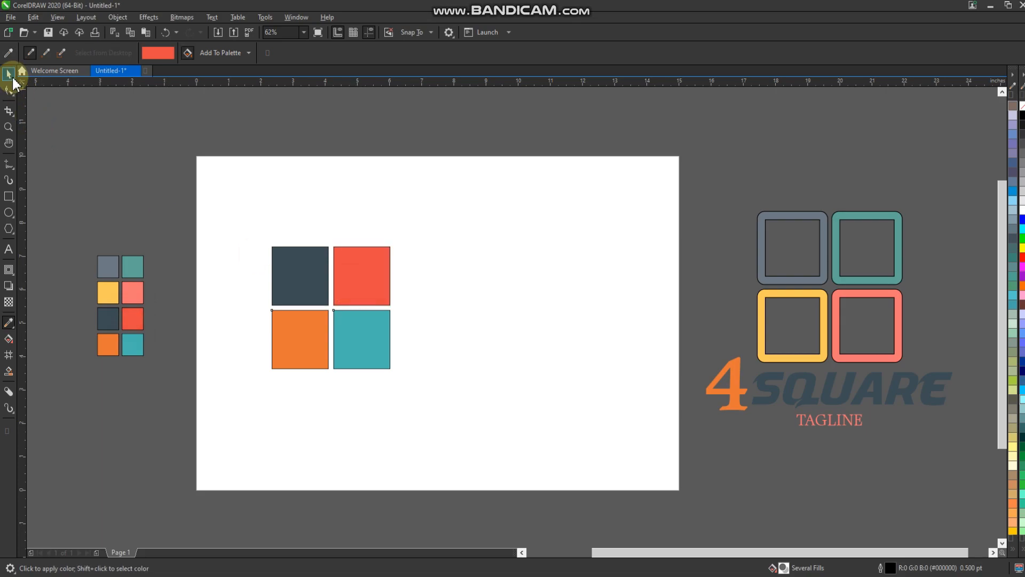
Step: Rotate the dark slate square to 315° so it forms a diamond
{"action": "left_click", "coordinate": [307, 277]}
{"action": "scroll", "coordinate": [308, 278], "scroll_direction": "up", "scroll_amount": 2}
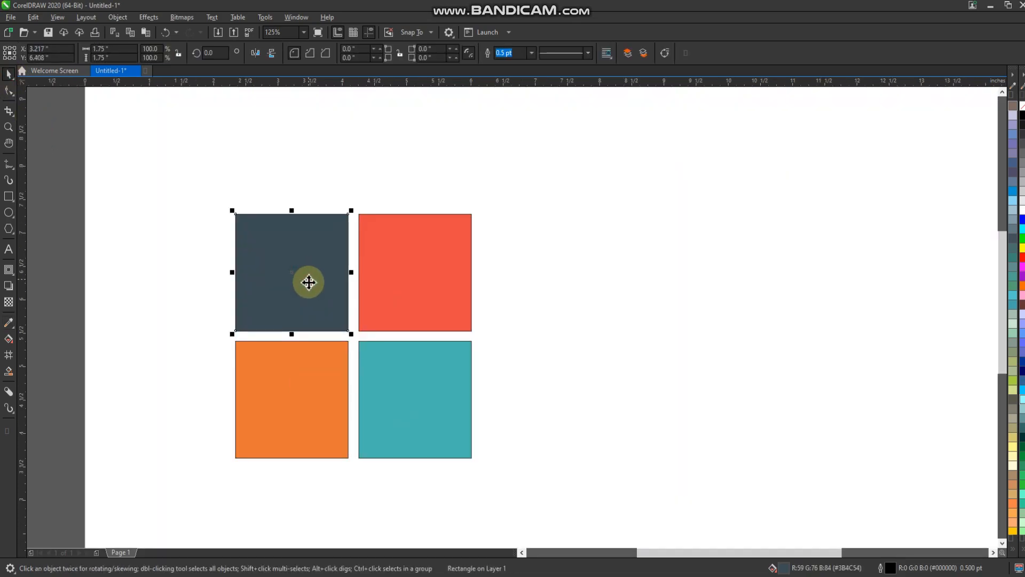
{"action": "left_click", "coordinate": [308, 282]}
{"action": "left_click_drag", "start_coordinate": [356, 212], "coordinate": [365, 273]}
{"action": "left_click", "coordinate": [336, 290]}
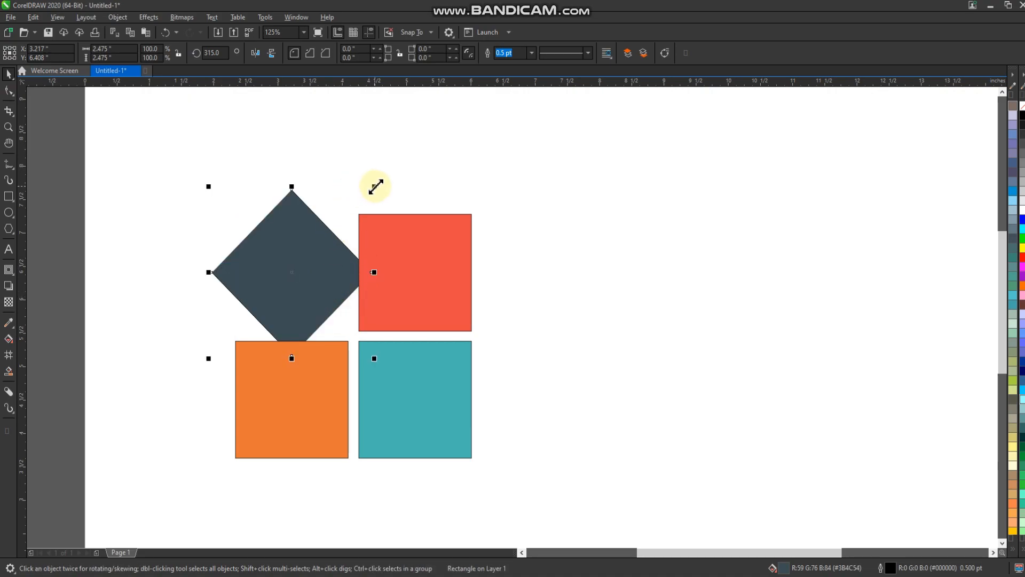
Step: Try shrinking the dark diamond to about 75.6% and placing it between the orange and red squares
{"action": "left_click", "coordinate": [291, 255]}
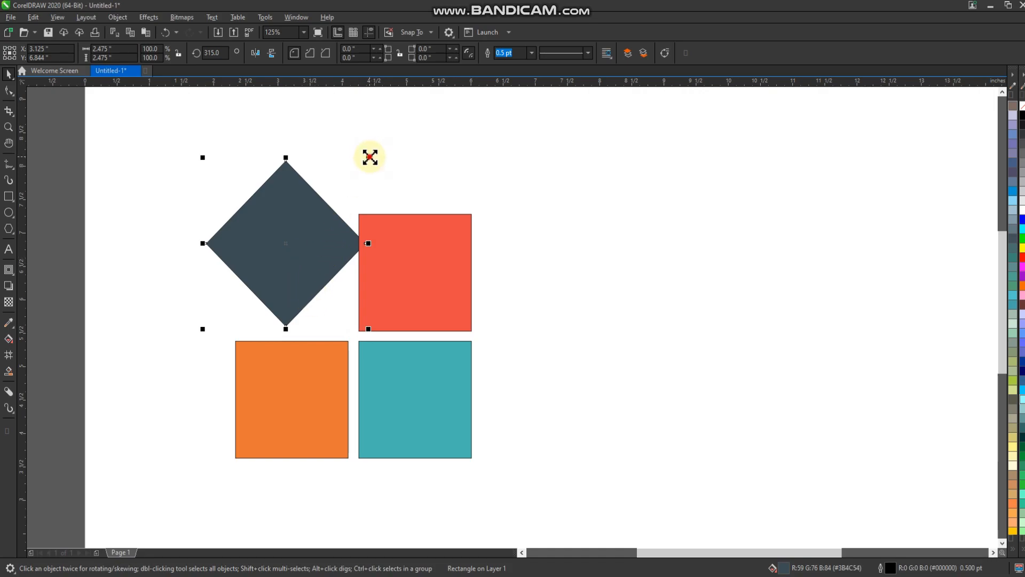
{"action": "left_click_drag", "start_coordinate": [350, 161], "coordinate": [350, 161]}
{"action": "left_click_drag", "start_coordinate": [312, 235], "coordinate": [312, 263]}
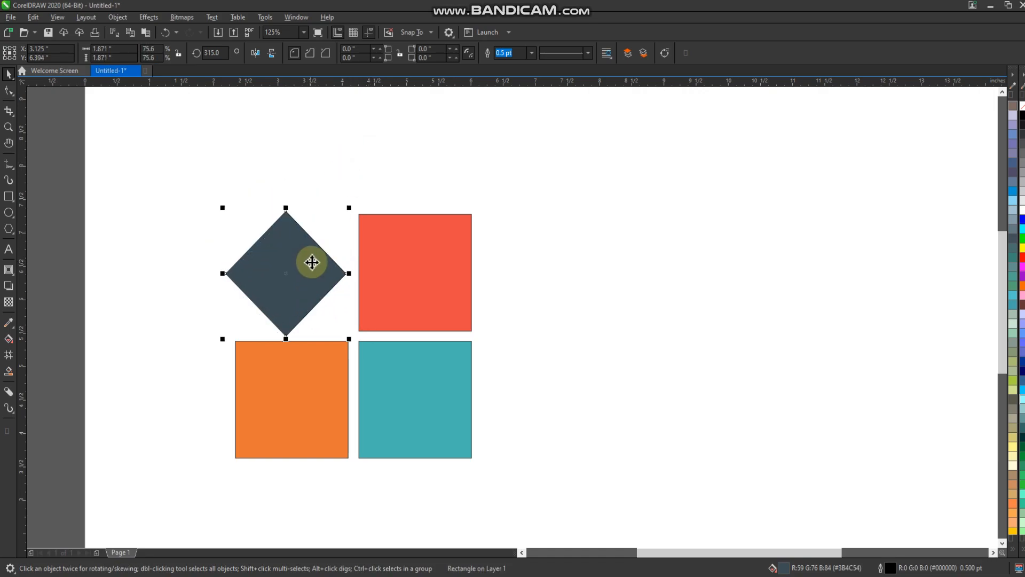
Step: Center the diamond horizontally on the orange square and vertically on the red square
{"action": "left_click", "coordinate": [317, 352], "text": "shift"}
{"action": "key", "text": "c"}
{"action": "left_click", "coordinate": [272, 274]}
{"action": "left_click", "coordinate": [449, 290], "text": "shift"}
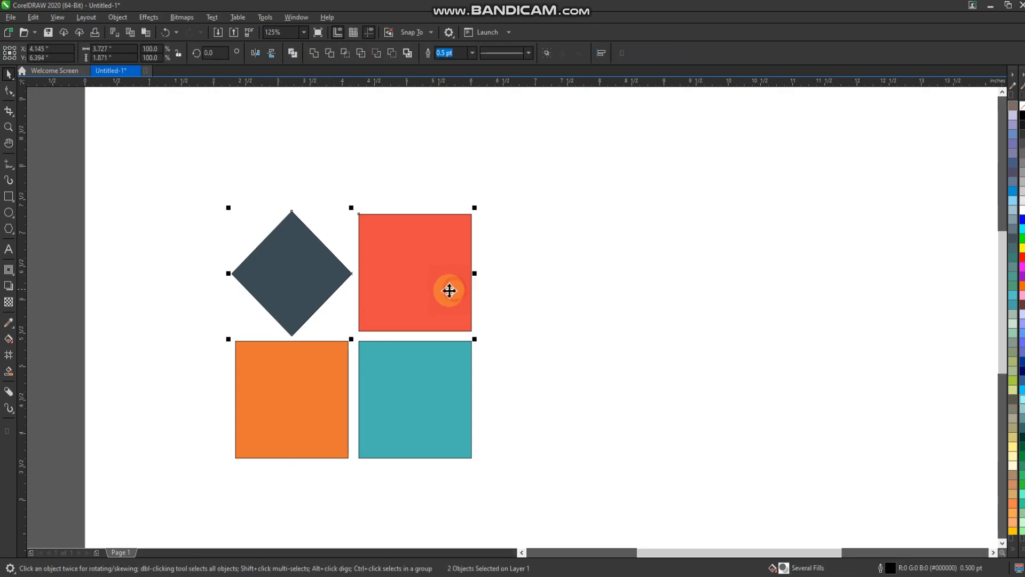
{"action": "key", "text": "e"}
{"action": "left_click", "coordinate": [528, 291]}
Step: Try enlarging the aligned diamond to about 2.04 in, then undo the enlargement
{"action": "left_click", "coordinate": [313, 269]}
{"action": "scroll", "coordinate": [391, 229], "scroll_direction": "down", "scroll_amount": 1}
{"action": "left_click", "coordinate": [463, 236]}
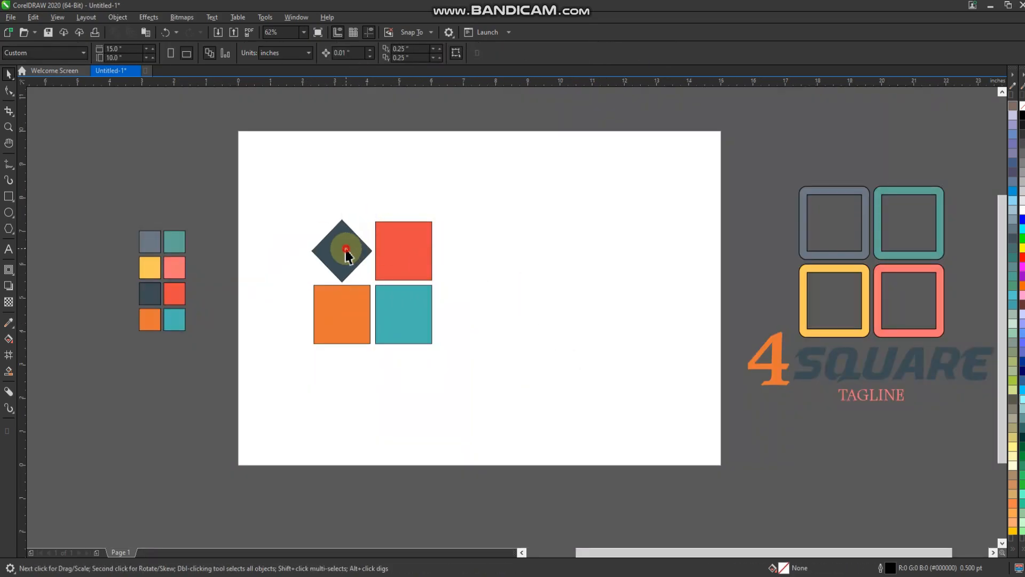
{"action": "left_click", "coordinate": [346, 251]}
{"action": "scroll", "coordinate": [362, 228], "scroll_direction": "up", "scroll_amount": 1}
{"action": "left_click", "coordinate": [338, 248]}
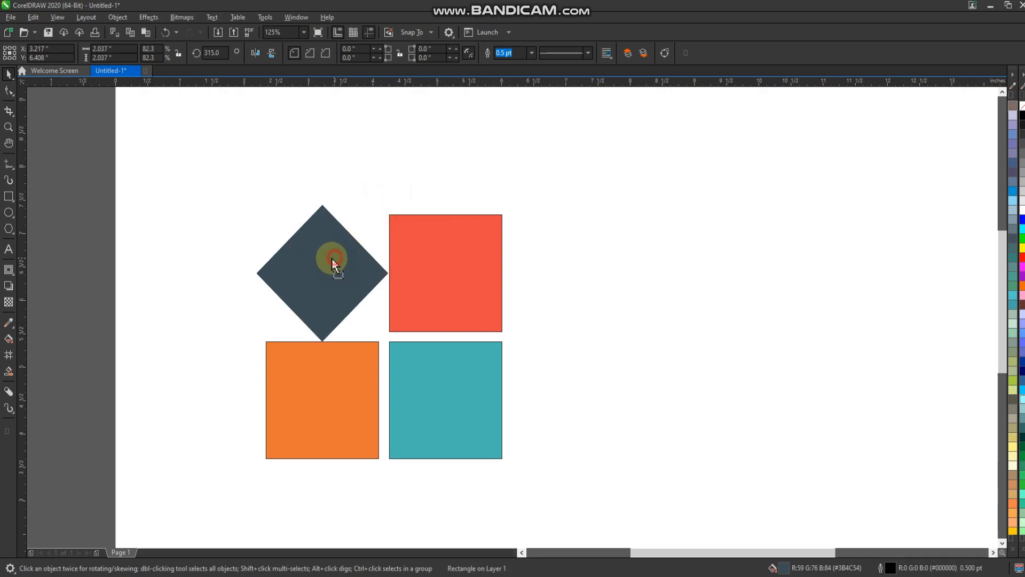
{"action": "key", "text": "Delete"}
{"action": "key", "text": "ctrl+z"}
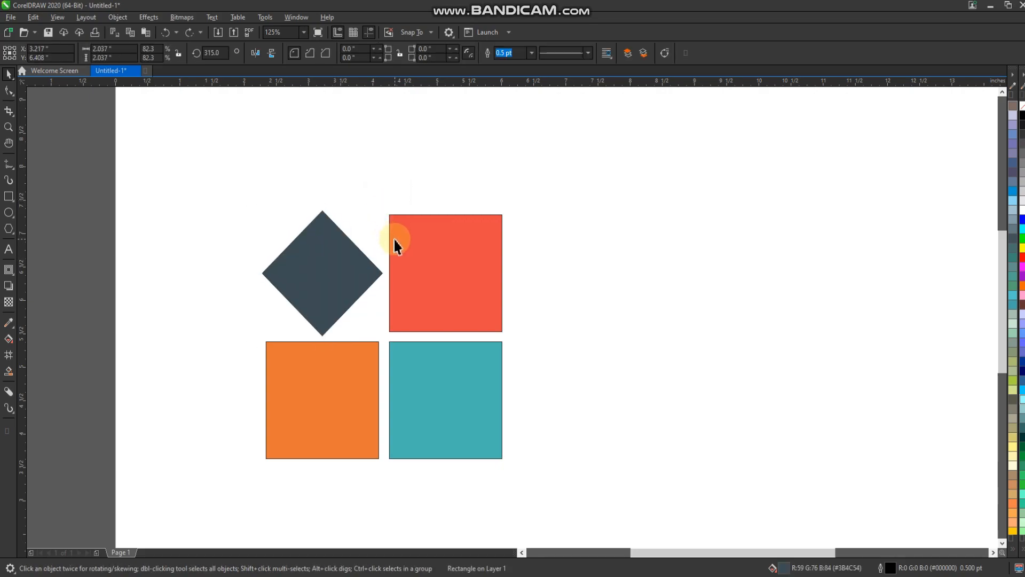
Step: Undo the diamond's alignment and shrinking
{"action": "left_click", "coordinate": [568, 266]}
{"action": "scroll", "coordinate": [333, 267], "scroll_direction": "down", "scroll_amount": 1}
{"action": "left_click_drag", "start_coordinate": [446, 409], "coordinate": [447, 410]}
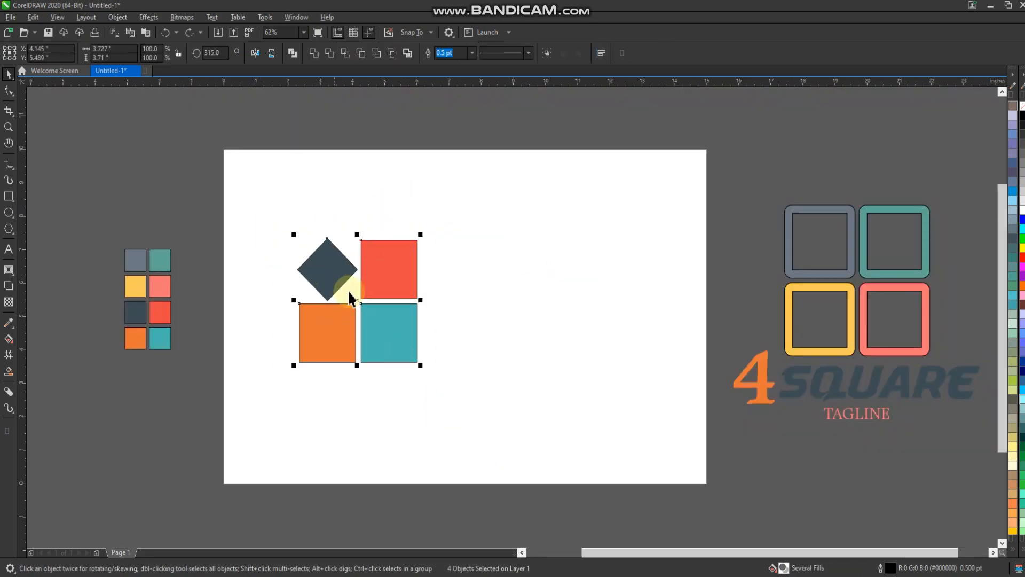
{"action": "key", "text": "ctrl+z"}
{"action": "key", "text": "ctrl+z"}
{"action": "key", "text": "ctrl+z"}
Step: Move the full-size diamond outward so its corners clear the red and orange squares
{"action": "scroll", "coordinate": [335, 264], "scroll_direction": "up", "scroll_amount": 1}
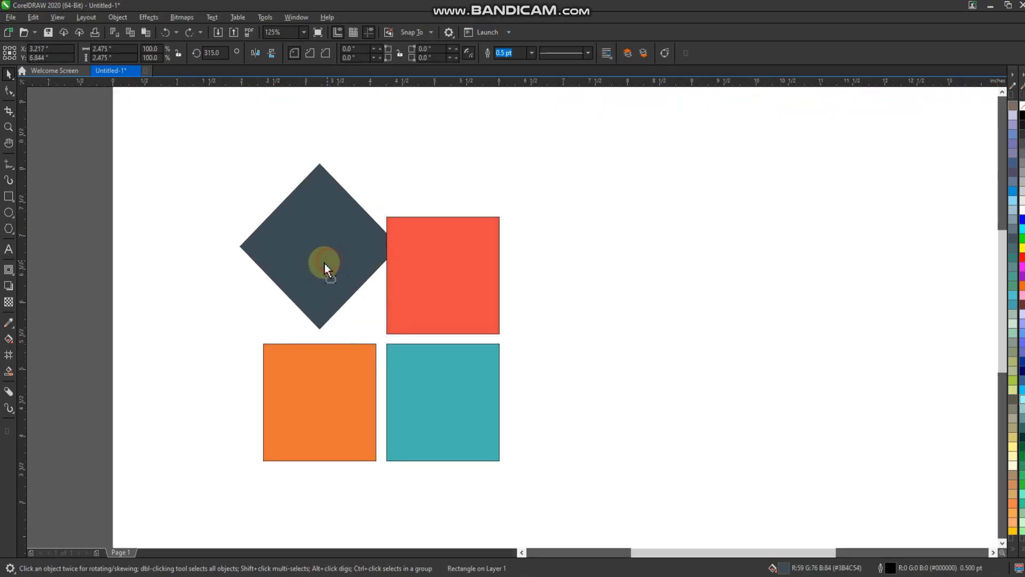
{"action": "mouse_move", "coordinate": [324, 265]}
{"action": "left_mouse_down"}
{"action": "mouse_move", "coordinate": [311, 258]}
{"action": "mouse_move", "coordinate": [309, 271]}
{"action": "left_mouse_up"}
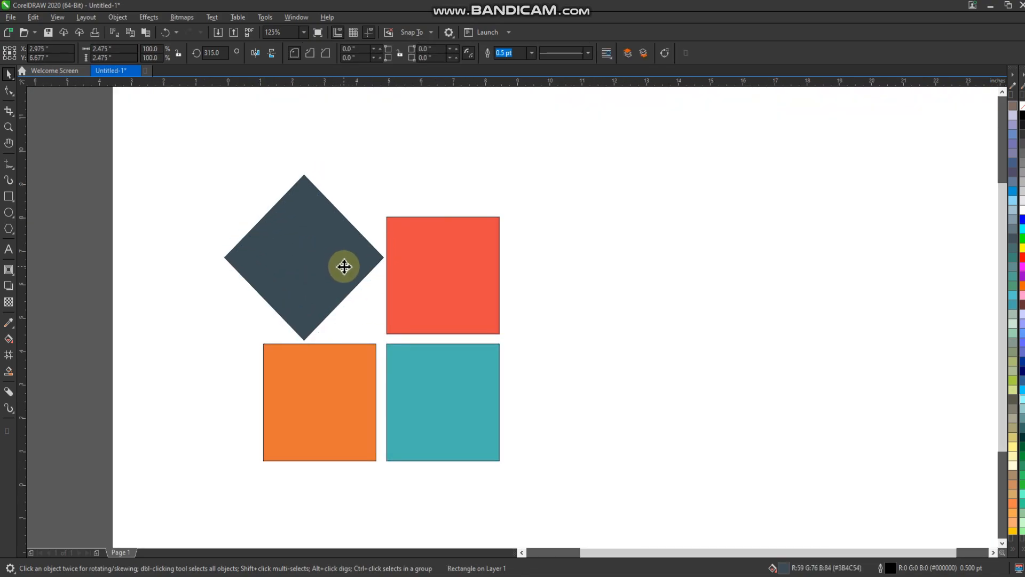
{"action": "scroll", "coordinate": [343, 269], "scroll_direction": "down", "scroll_amount": 1}
{"action": "left_click", "coordinate": [430, 216]}
Step: Group the diamond and three squares and add a black drop shadow with zero offset, 80 opacity and 15 feather
{"action": "left_click_drag", "start_coordinate": [216, 424], "coordinate": [216, 426]}
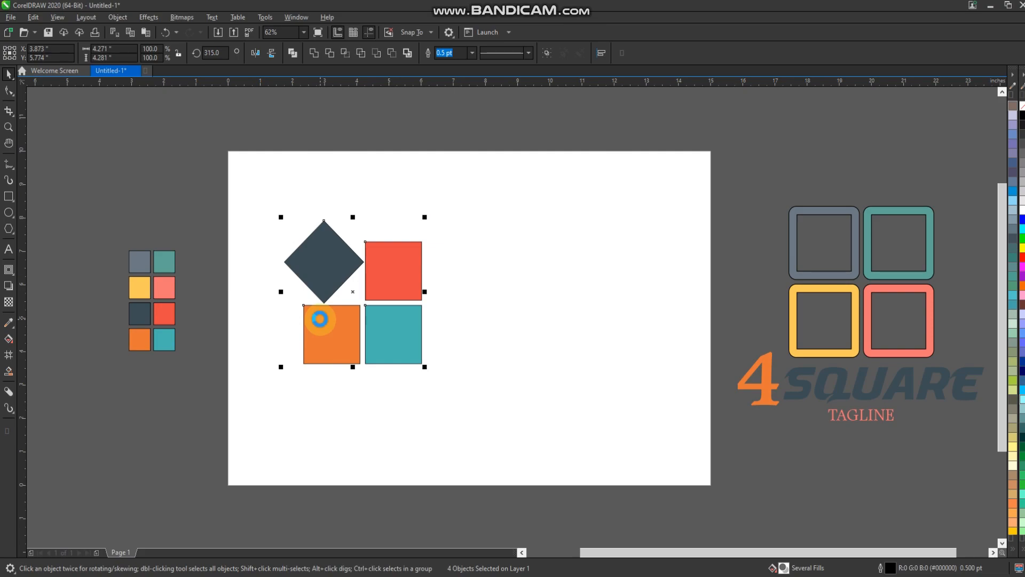
{"action": "key", "text": "ctrl+g"}
{"action": "left_click_drag", "start_coordinate": [353, 291], "coordinate": [408, 295]}
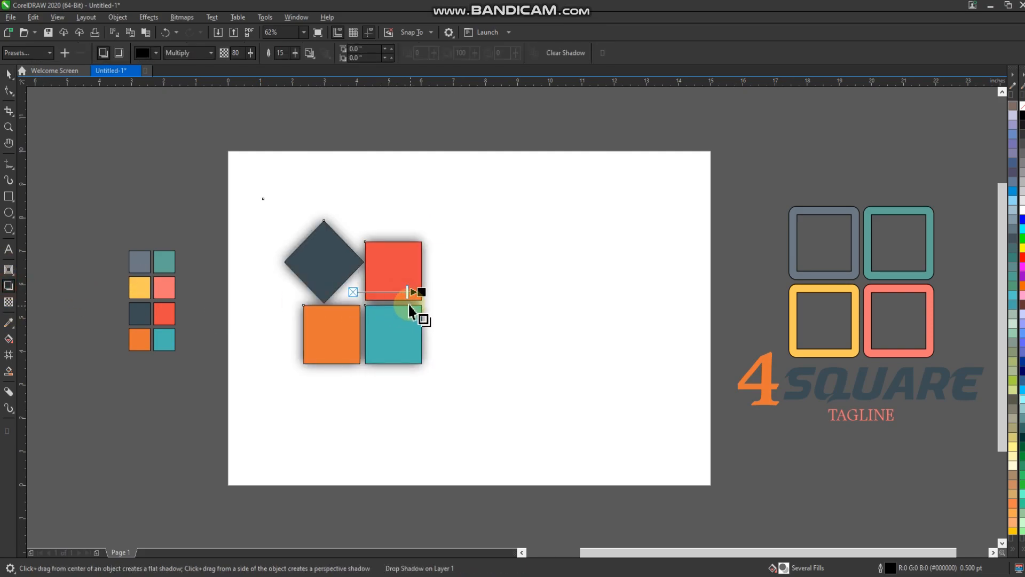
{"action": "left_click", "coordinate": [10, 75]}
{"action": "scroll", "coordinate": [410, 268], "scroll_direction": "up", "scroll_amount": 1}
{"action": "left_click", "coordinate": [511, 134]}
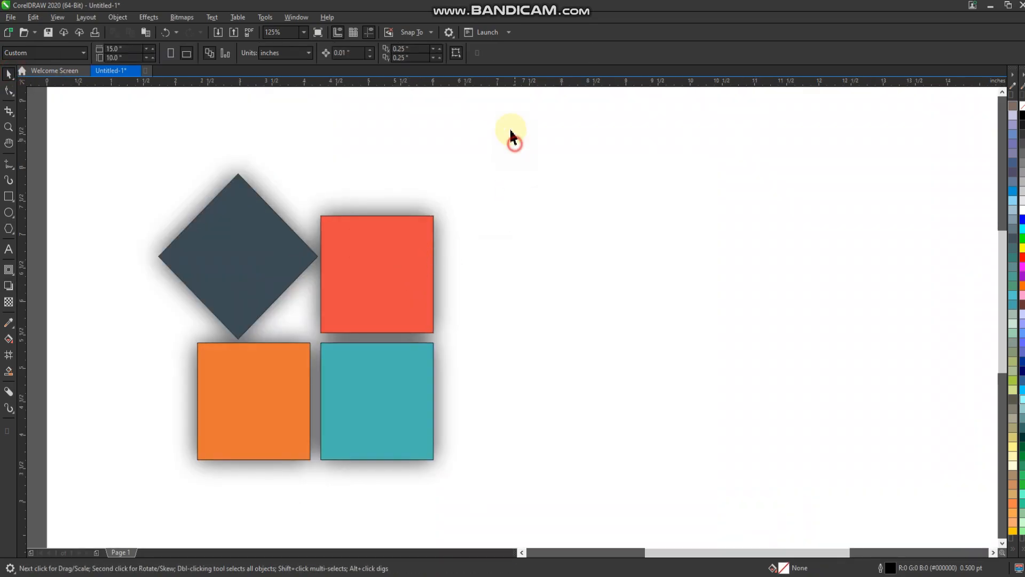
Step: Group the shapes with their shadow and move them toward the page's lower left to make room for text
{"action": "left_click_drag", "start_coordinate": [103, 552], "coordinate": [101, 554]}
{"action": "scroll", "coordinate": [286, 350], "scroll_direction": "down", "scroll_amount": 1}
{"action": "key", "text": "ctrl+g"}
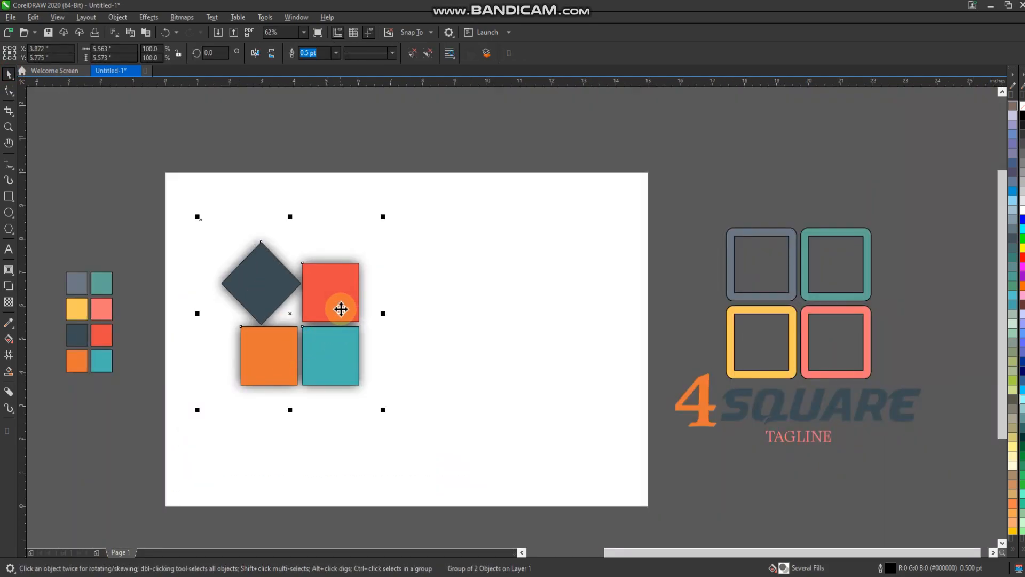
{"action": "left_click_drag", "start_coordinate": [341, 308], "coordinate": [318, 328]}
{"action": "left_click", "coordinate": [480, 382]}
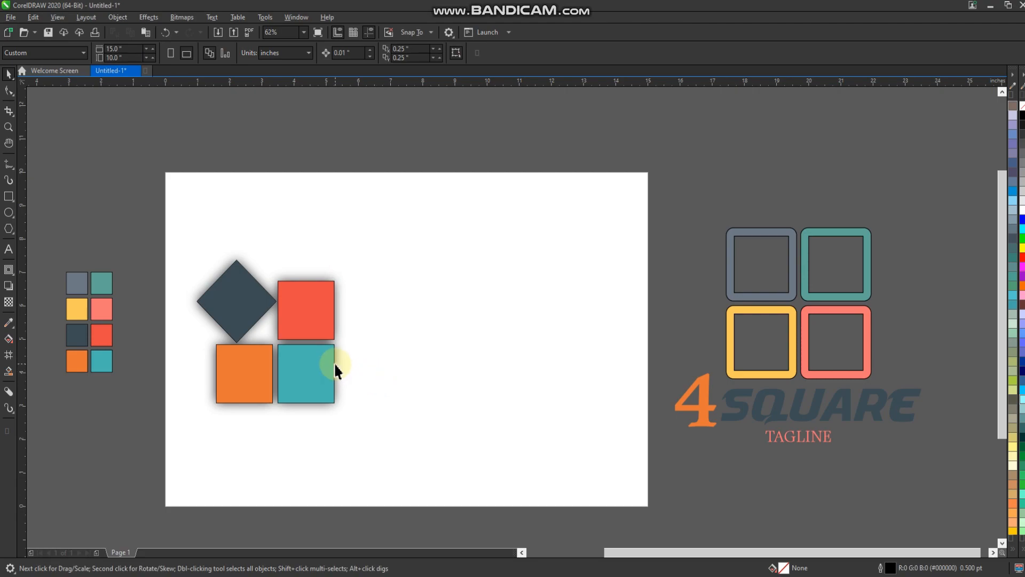
Step: Add the text "4 SQUARE" beside the squares, enlarge it to about 75 pt, and break it apart into separate words
{"action": "left_click", "coordinate": [389, 357]}
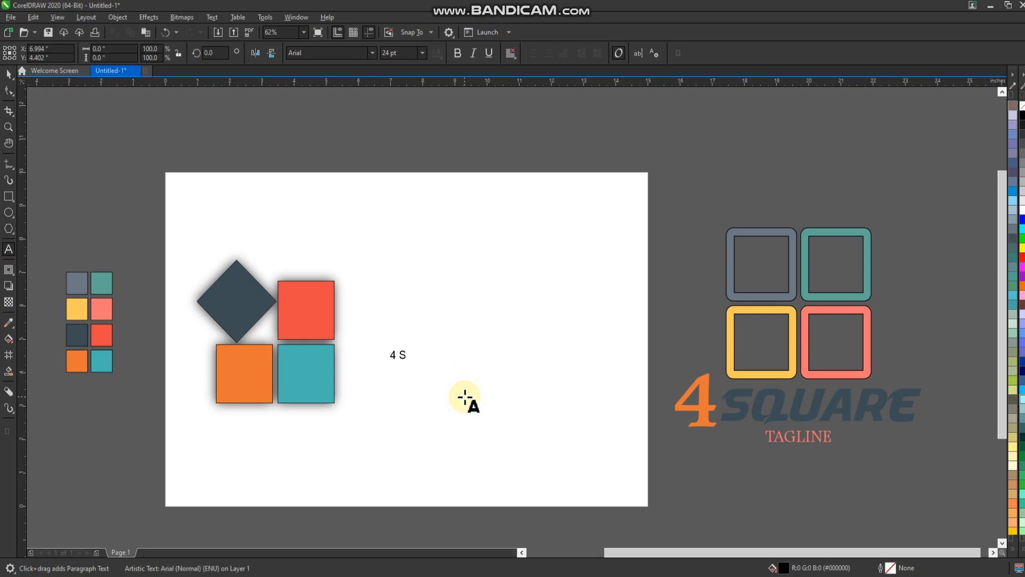
{"action": "left_click", "coordinate": [5, 75]}
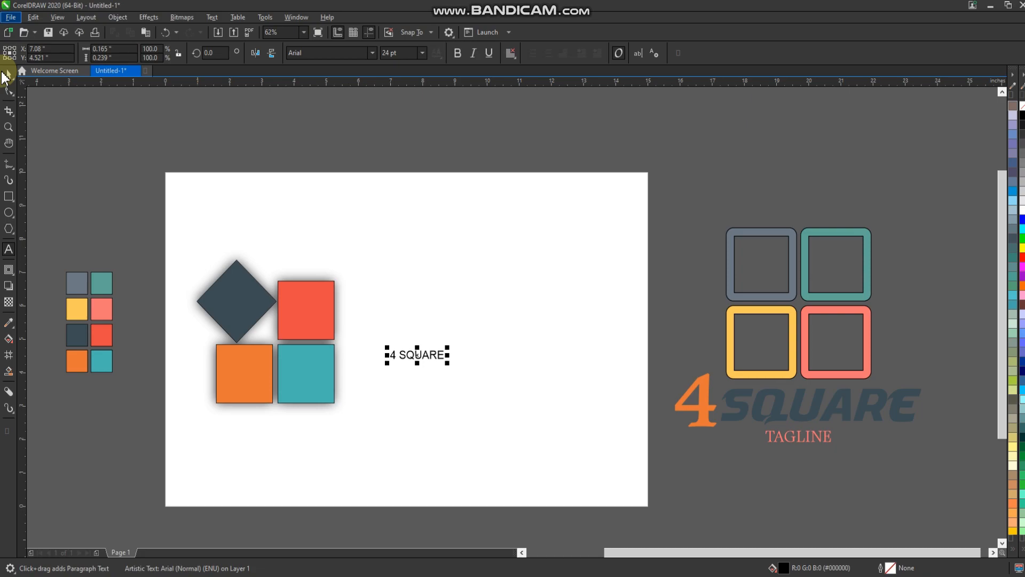
{"action": "left_click_drag", "start_coordinate": [447, 362], "coordinate": [561, 443]}
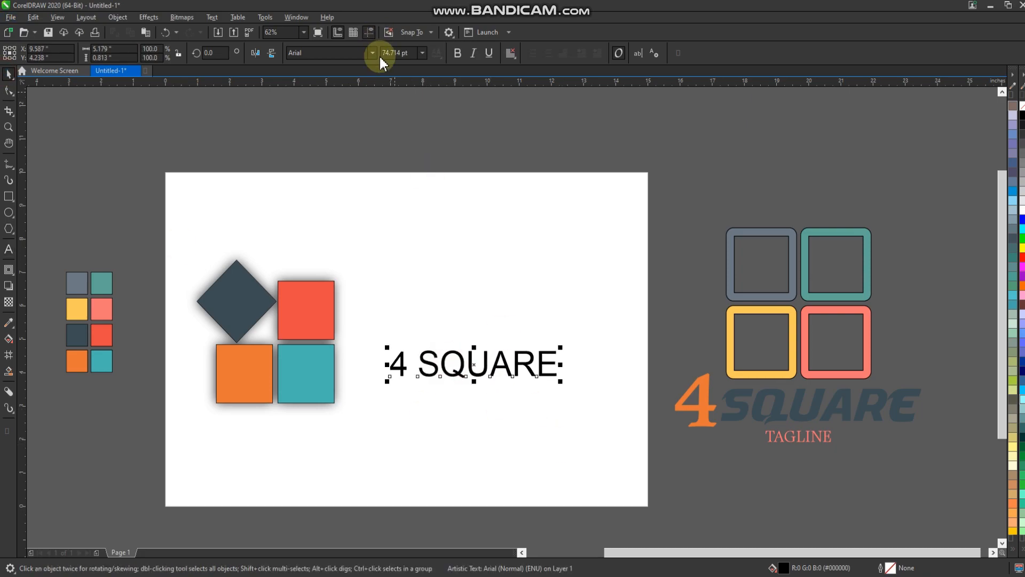
{"action": "key", "text": "ctrl+k"}
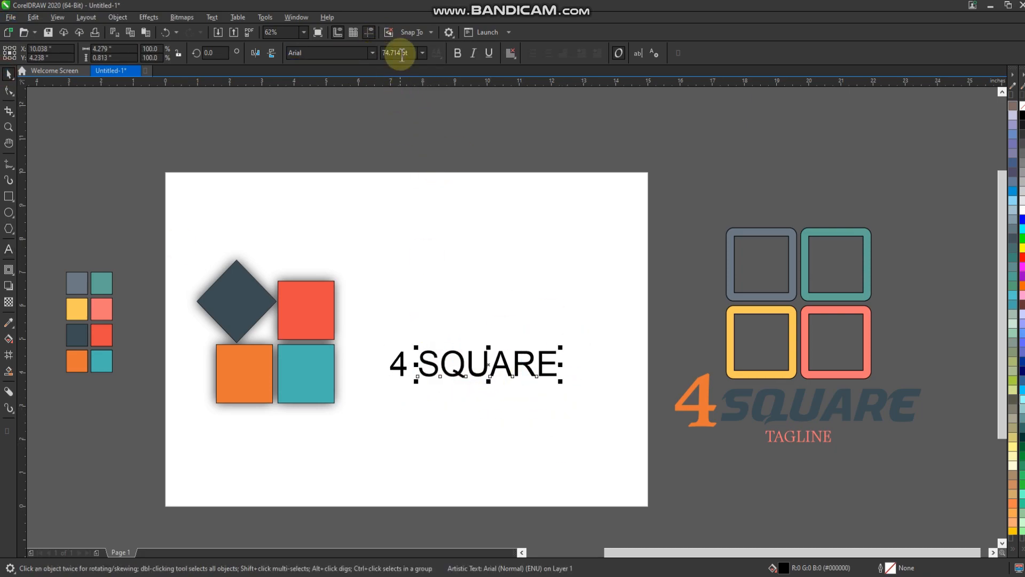
Step: Set the font of the word "SQUARE" to Art ttnorm
{"action": "left_click", "coordinate": [372, 53]}
{"action": "scroll", "coordinate": [421, 202], "scroll_direction": "down", "scroll_amount": 2}
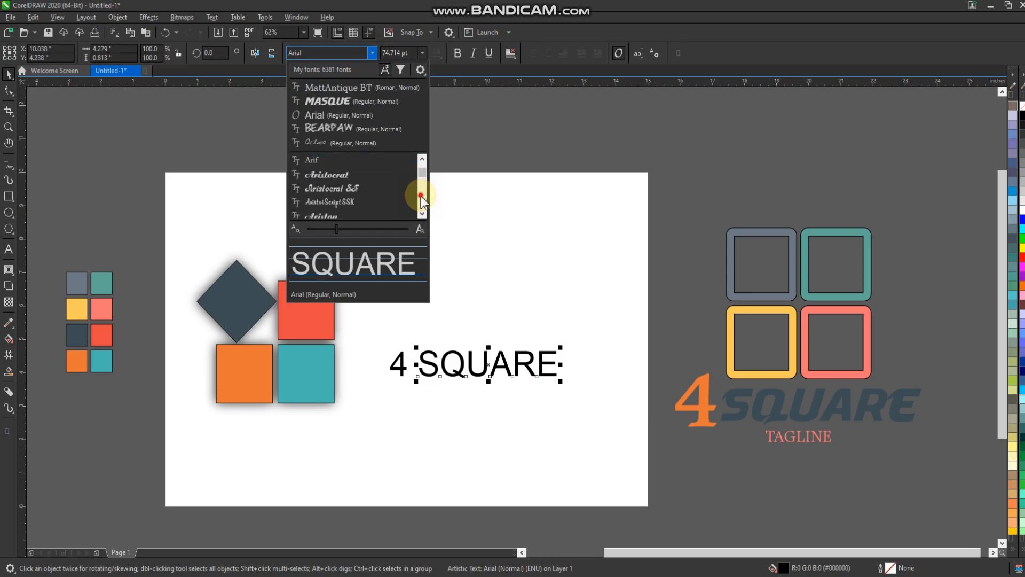
{"action": "left_click", "coordinate": [421, 197]}
{"action": "scroll", "coordinate": [421, 190], "scroll_direction": "down", "scroll_amount": 10}
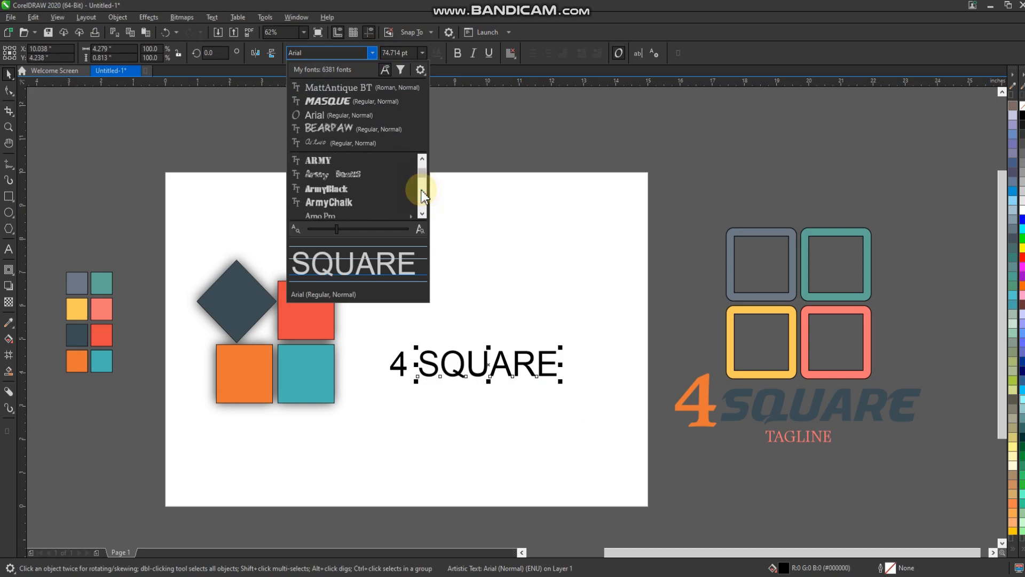
{"action": "scroll", "coordinate": [422, 190], "scroll_direction": "down", "scroll_amount": 2}
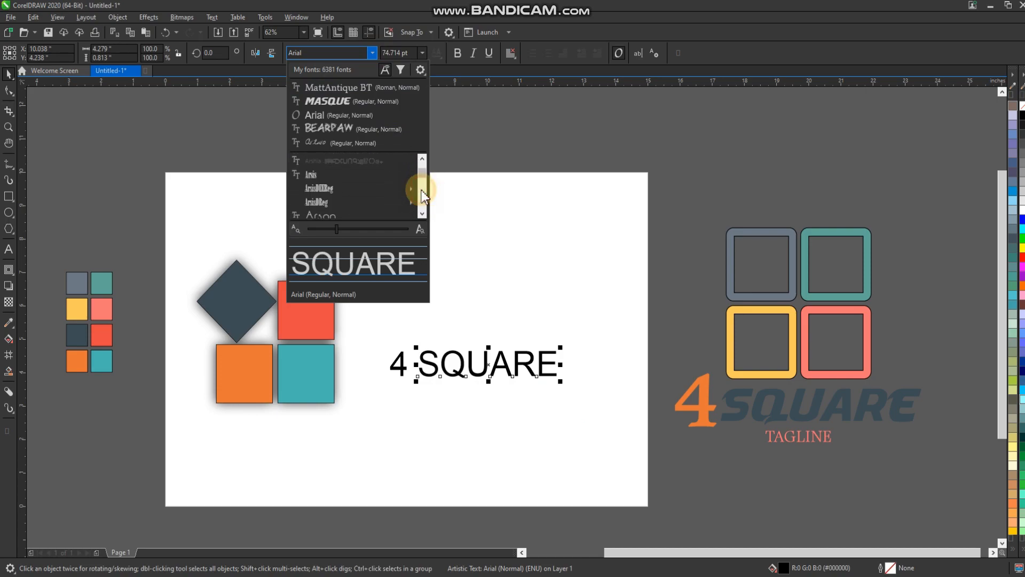
{"action": "scroll", "coordinate": [421, 190], "scroll_direction": "down", "scroll_amount": 2}
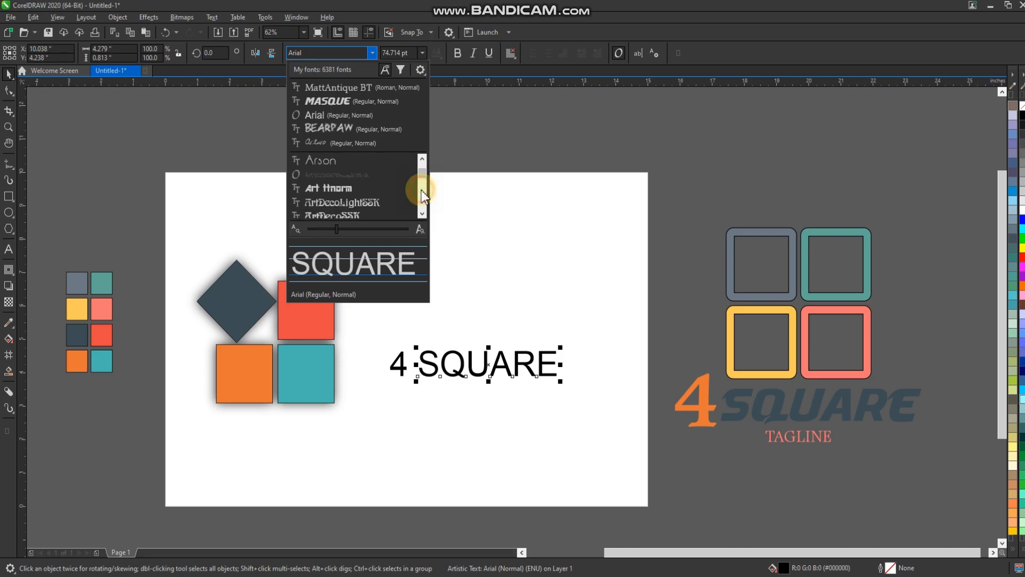
{"action": "left_click", "coordinate": [367, 190]}
Step: Set the font of the separate "4" to Art ttnorm, trying MattAntique BT first
{"action": "key", "text": "Tab"}
{"action": "left_click", "coordinate": [371, 53]}
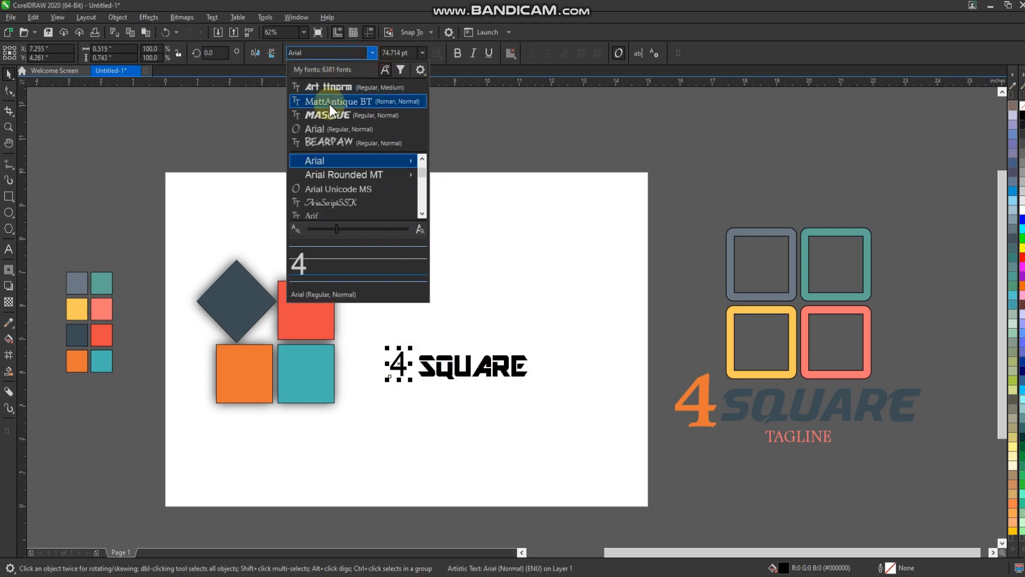
{"action": "left_click", "coordinate": [431, 401]}
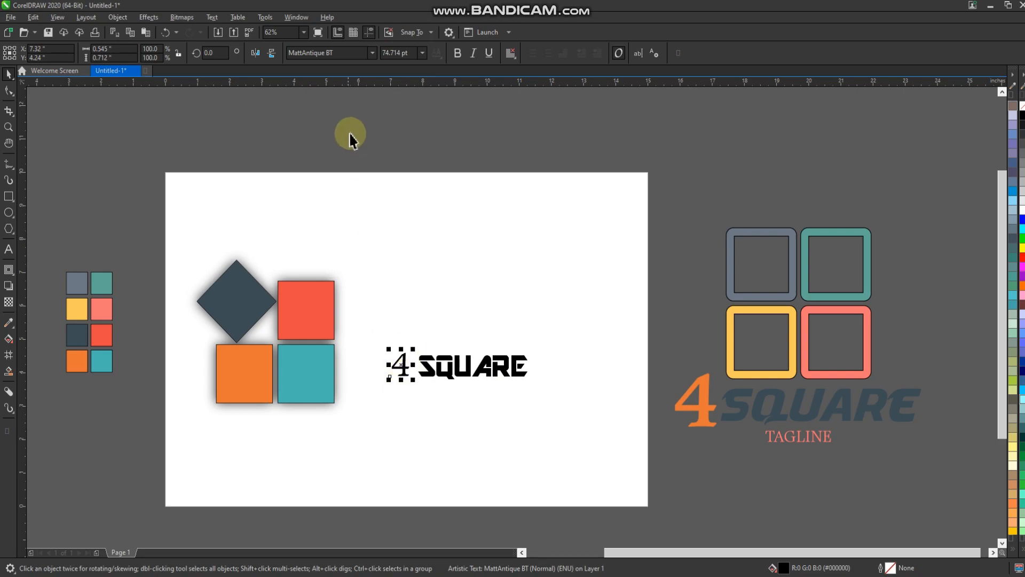
{"action": "left_click", "coordinate": [372, 52]}
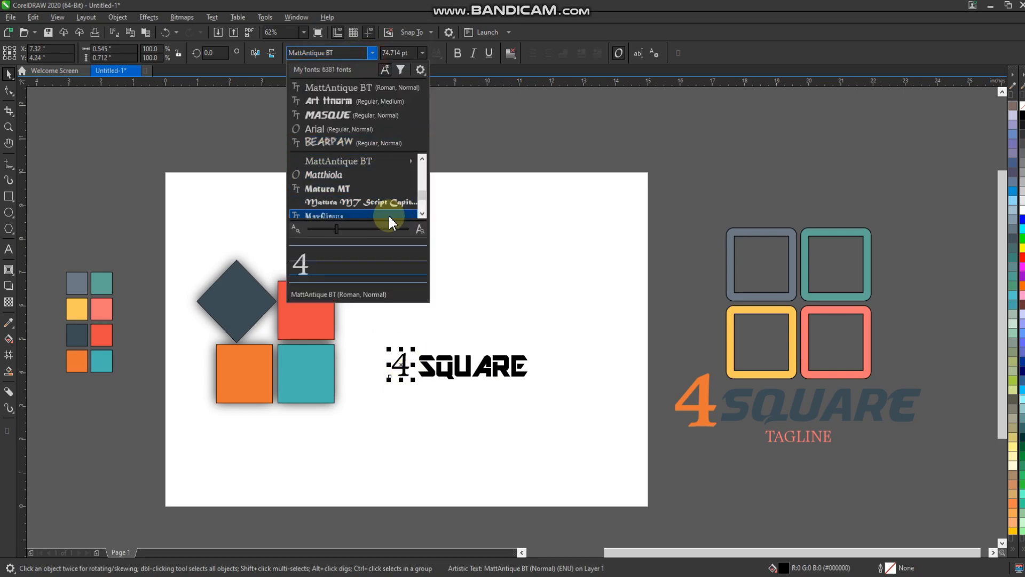
{"action": "left_click", "coordinate": [369, 102]}
Step: Move the "4" onto the teal square and resize it to about 124 pt so it fits inside
{"action": "scroll", "coordinate": [400, 385], "scroll_direction": "up", "scroll_amount": 3}
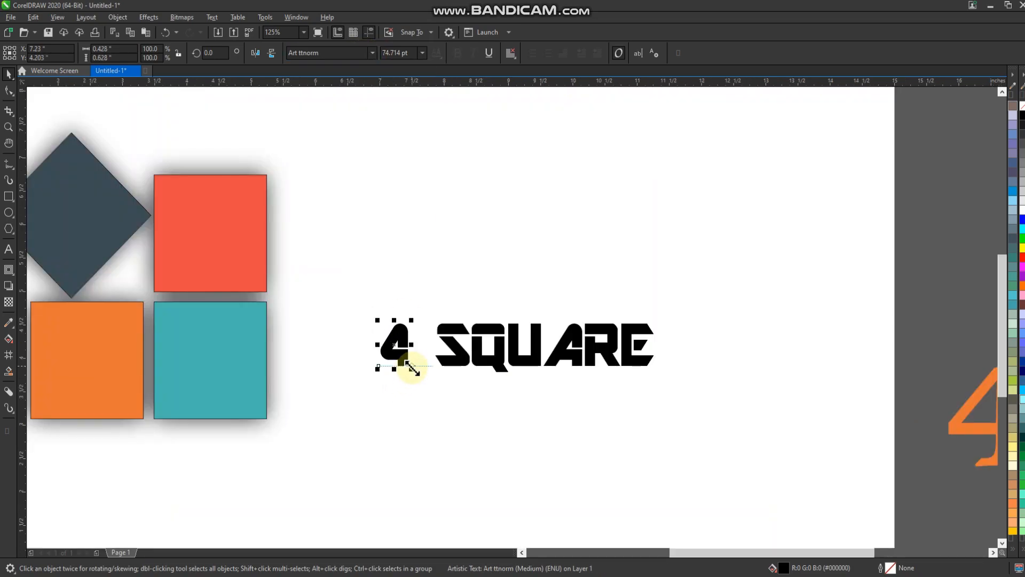
{"action": "left_click", "coordinate": [407, 379]}
{"action": "left_click_drag", "start_coordinate": [446, 445], "coordinate": [445, 441]}
{"action": "scroll", "coordinate": [425, 381], "scroll_direction": "down", "scroll_amount": 1}
{"action": "left_click_drag", "start_coordinate": [338, 283], "coordinate": [326, 378]}
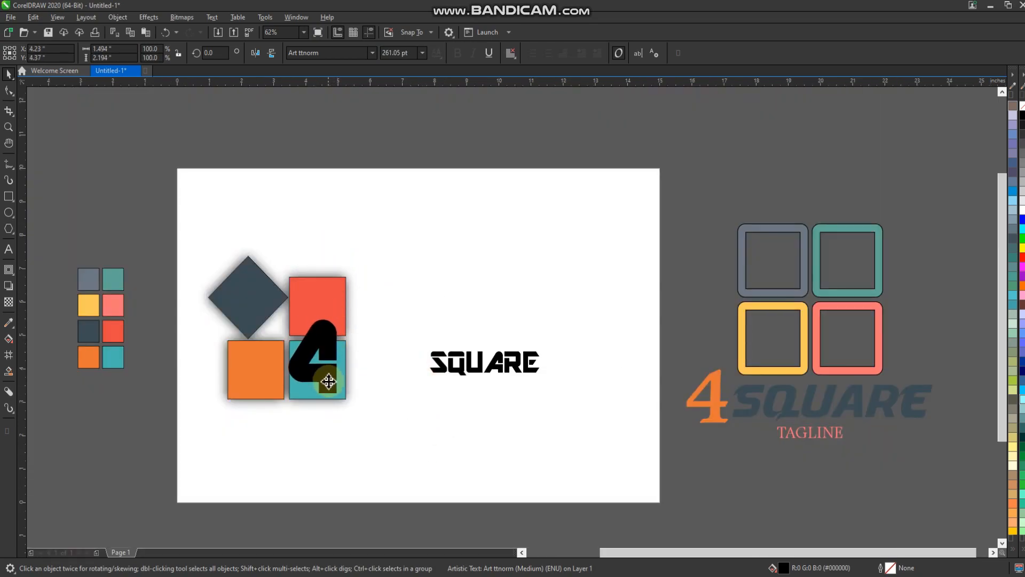
{"action": "scroll", "coordinate": [327, 381], "scroll_direction": "up", "scroll_amount": 1}
{"action": "left_click_drag", "start_coordinate": [349, 255], "coordinate": [319, 378]}
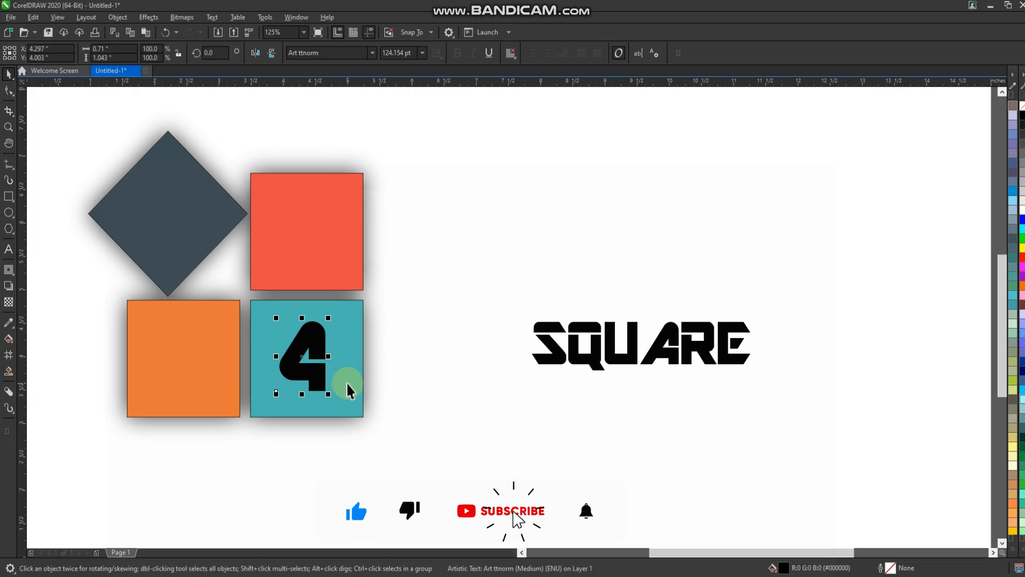
Step: Center the "4" horizontally and vertically within the teal square
{"action": "scroll", "coordinate": [372, 324], "scroll_direction": "up", "scroll_amount": 1}
{"action": "left_click", "coordinate": [429, 334]}
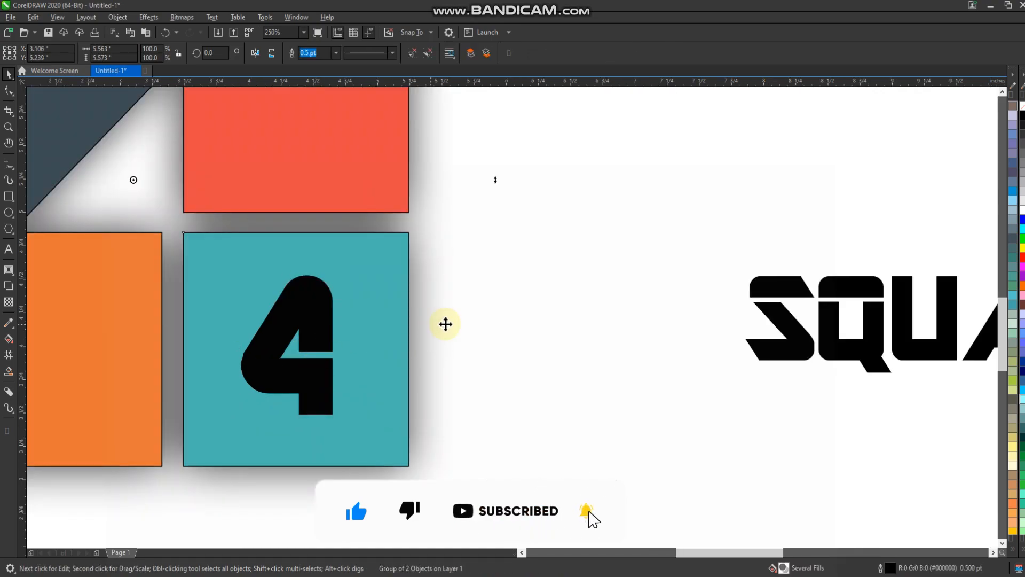
{"action": "left_click", "coordinate": [318, 334], "text": "shift"}
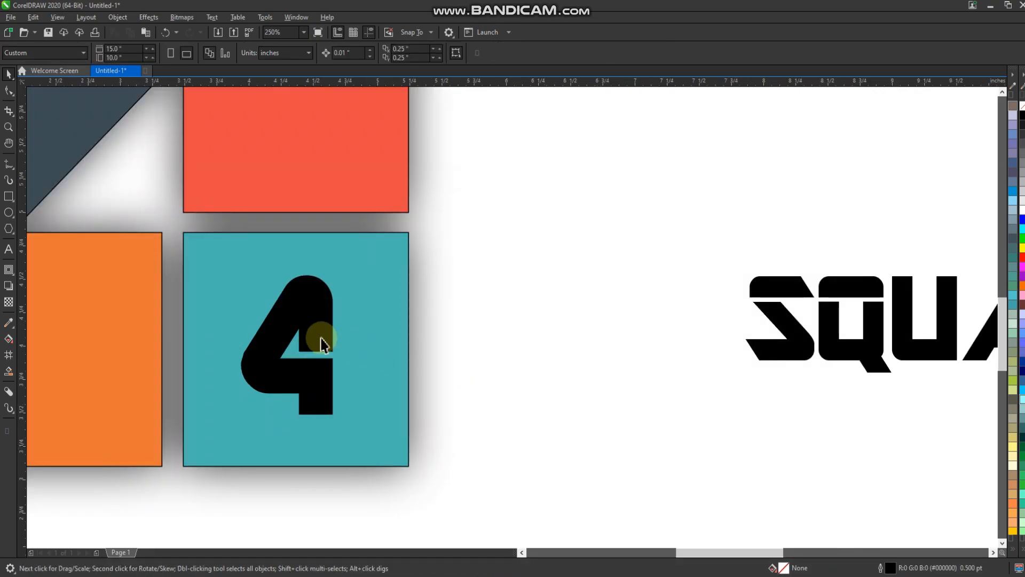
{"action": "left_click", "coordinate": [488, 366]}
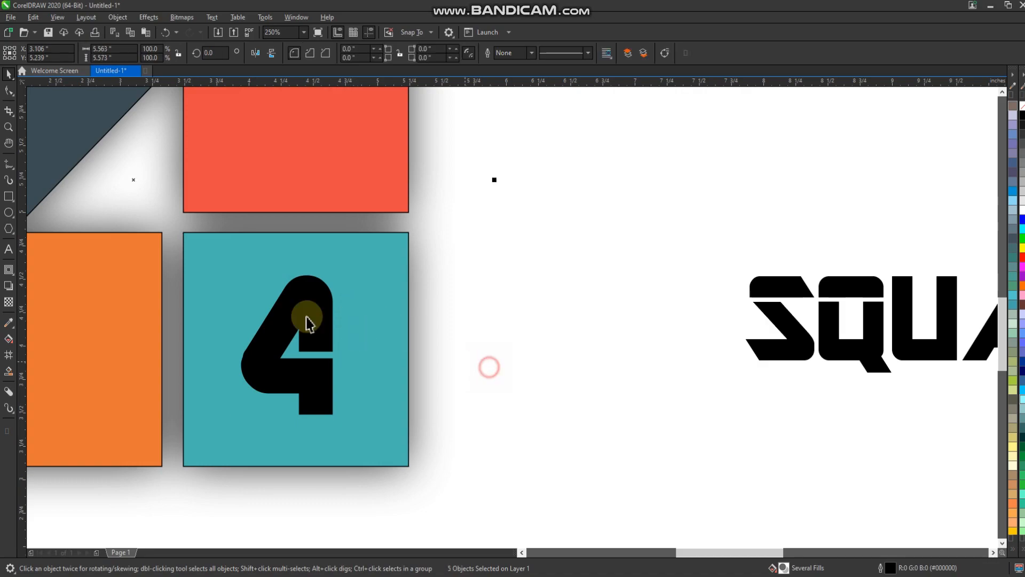
{"action": "left_click", "coordinate": [307, 307]}
{"action": "left_click", "coordinate": [354, 308], "text": "shift"}
{"action": "key", "text": "c"}
{"action": "key", "text": "e"}
{"action": "left_click", "coordinate": [477, 354]}
Step: Fill the "4" with white and enlarge it from its center to about 169 pt
{"action": "left_click", "coordinate": [336, 327]}
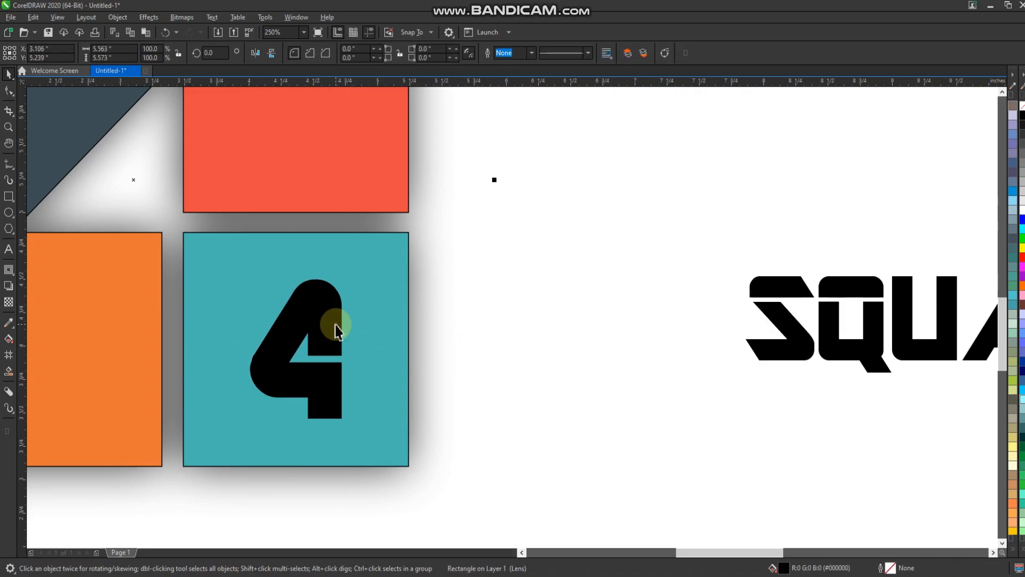
{"action": "left_click", "coordinate": [1021, 208]}
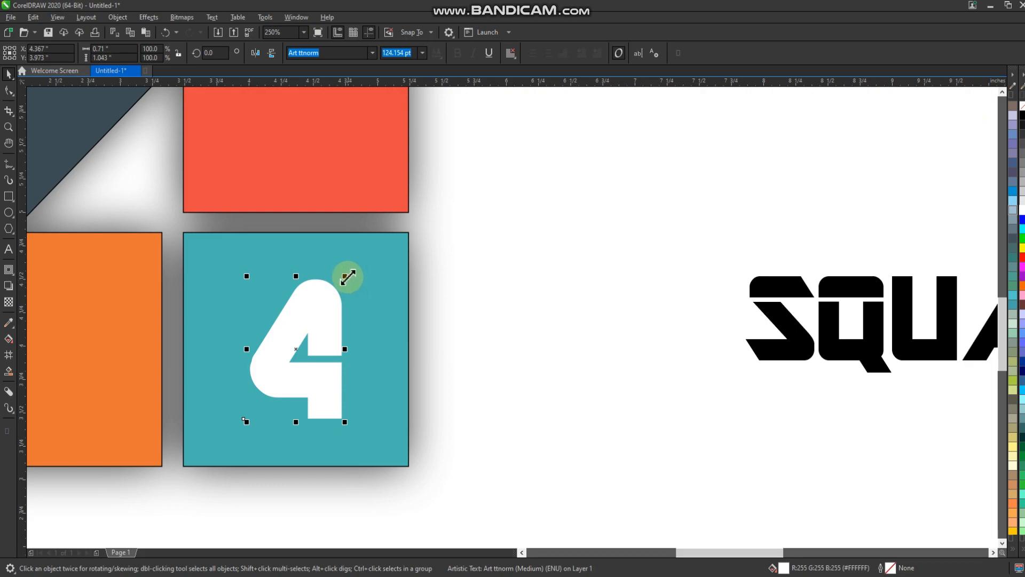
{"action": "left_click_drag", "start_coordinate": [346, 273], "coordinate": [374, 261]}
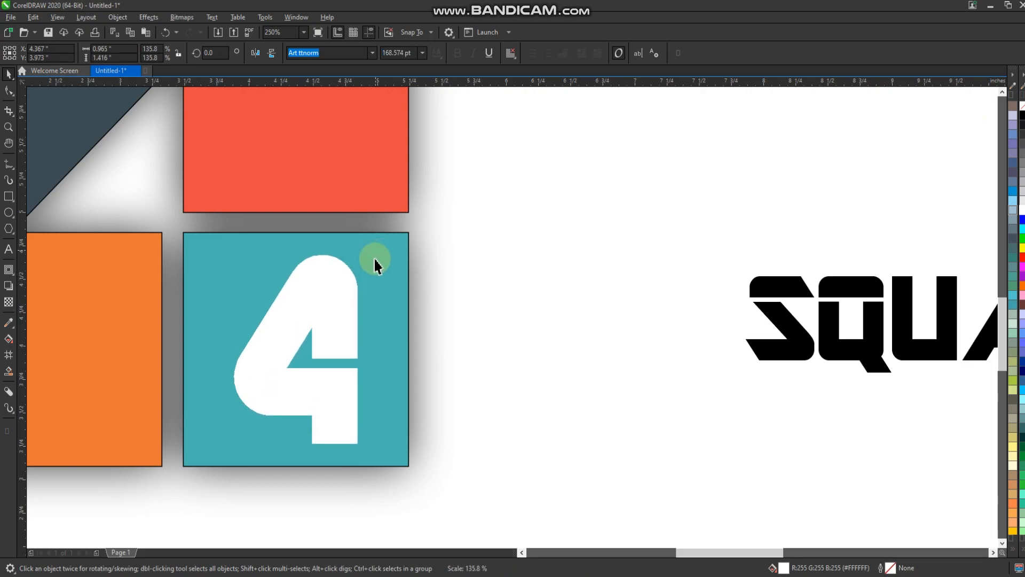
Step: Add a black drop shadow to the white "4" with zero offset, 100 opacity and 15 feather
{"action": "left_click", "coordinate": [7, 287]}
{"action": "left_click_drag", "start_coordinate": [321, 342], "coordinate": [358, 349]}
{"action": "key", "text": "ctrl+z"}
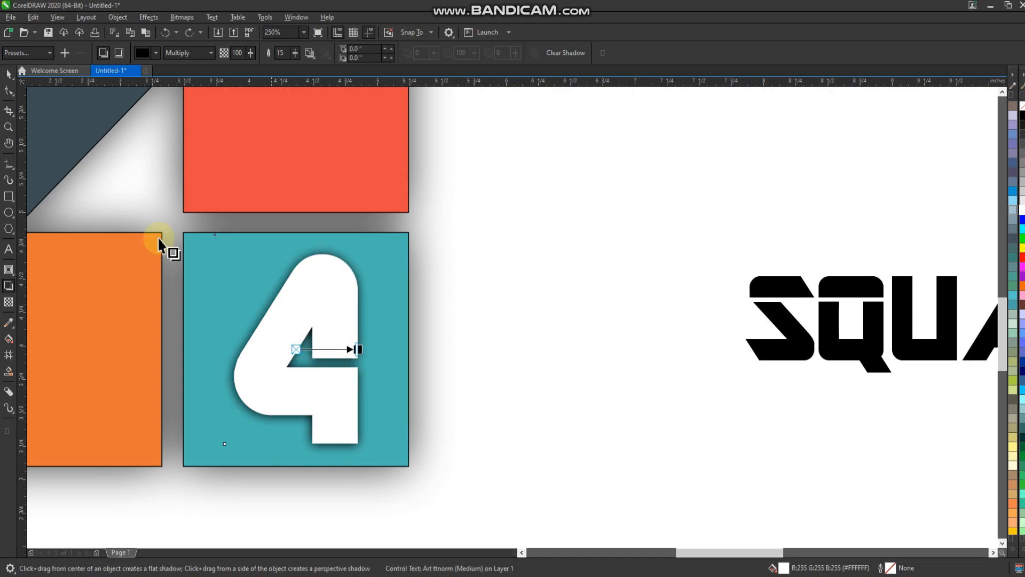
{"action": "left_click", "coordinate": [7, 75]}
Step: Move "SQUARE" directly beside the teal square, aligned near its lower edge, and enlarge it to about 173 pt
{"action": "scroll", "coordinate": [346, 287], "scroll_direction": "down", "scroll_amount": 1}
{"action": "left_click", "coordinate": [454, 363]}
{"action": "left_click_drag", "start_coordinate": [825, 397], "coordinate": [516, 218]}
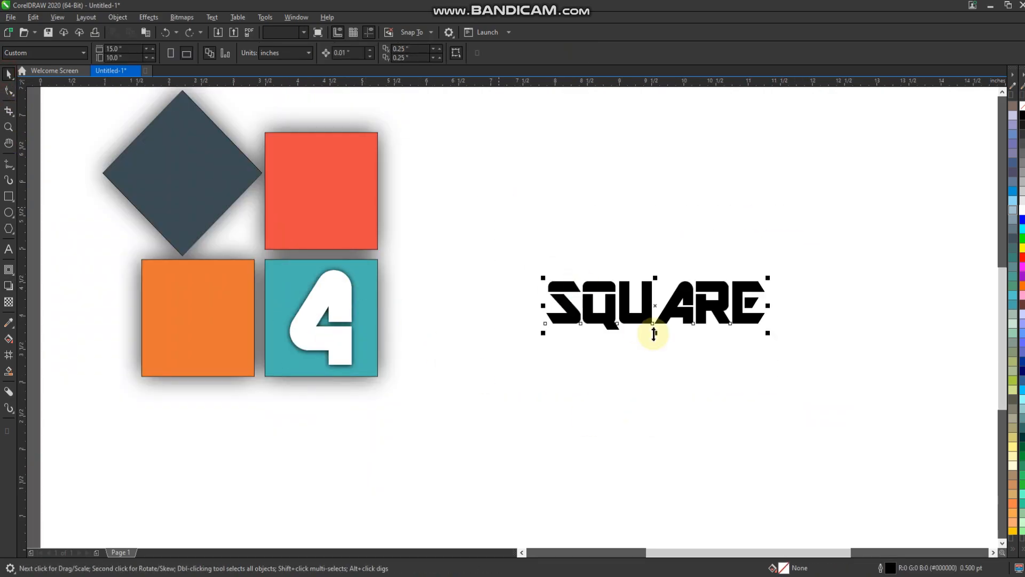
{"action": "left_click_drag", "start_coordinate": [639, 312], "coordinate": [567, 335]}
{"action": "left_click_drag", "start_coordinate": [792, 363], "coordinate": [535, 233]}
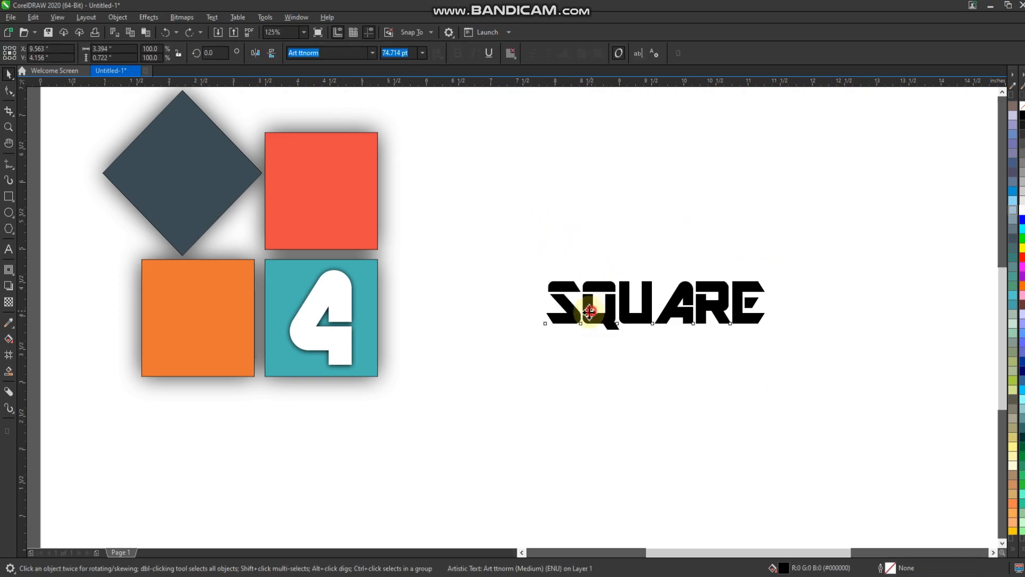
{"action": "left_click_drag", "start_coordinate": [589, 311], "coordinate": [423, 363]}
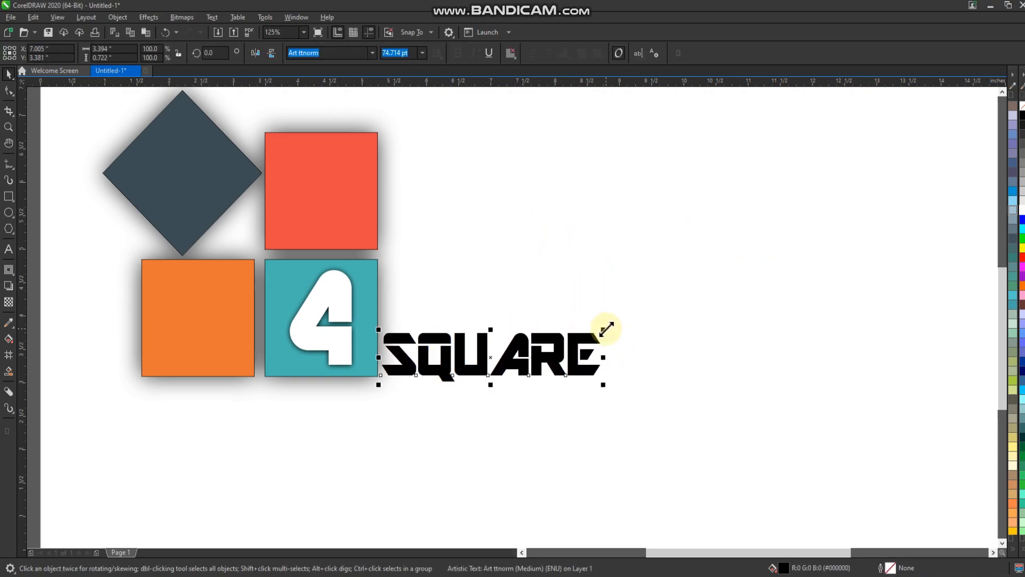
{"action": "left_click_drag", "start_coordinate": [606, 329], "coordinate": [778, 215]}
Step: Fill the word "SQUARE" with the dark slate color sampled from the diamond
{"action": "scroll", "coordinate": [661, 386], "scroll_direction": "down", "scroll_amount": 3}
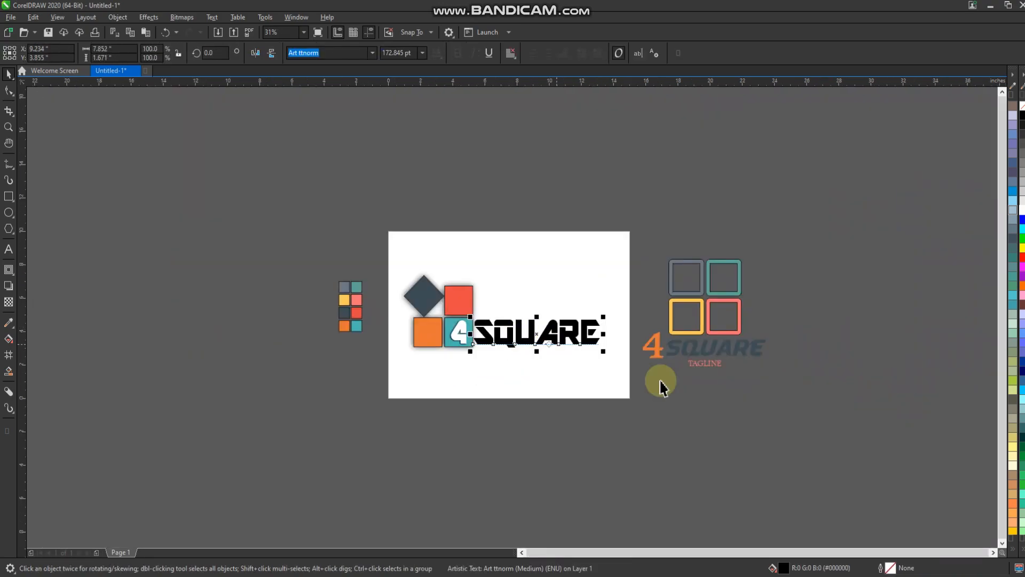
{"action": "left_click", "coordinate": [613, 383]}
{"action": "mouse_move", "coordinate": [305, 254]}
{"action": "left_mouse_down"}
{"action": "mouse_move", "coordinate": [400, 389]}
{"action": "mouse_move", "coordinate": [381, 374]}
{"action": "left_mouse_up"}
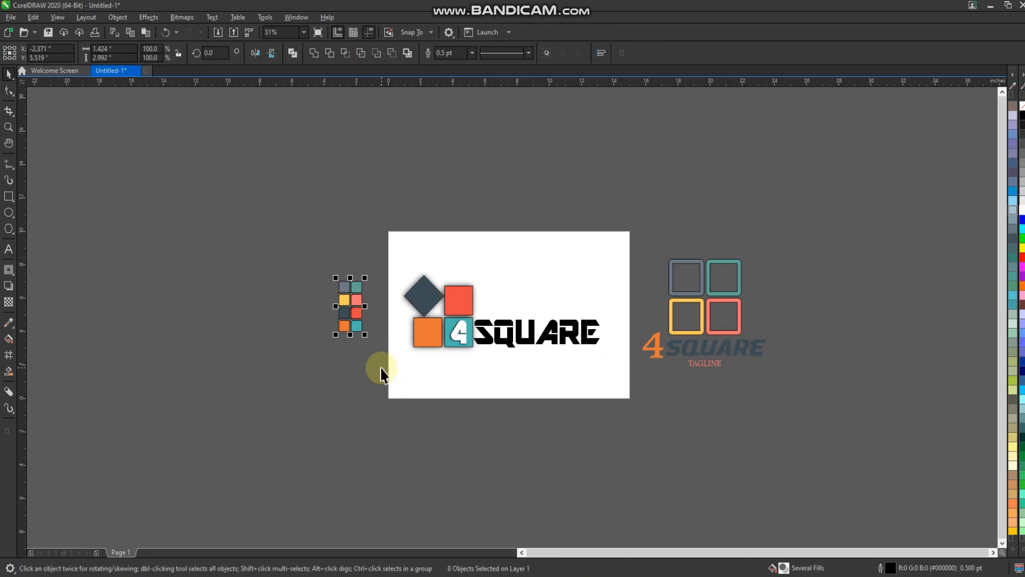
{"action": "left_click", "coordinate": [9, 322]}
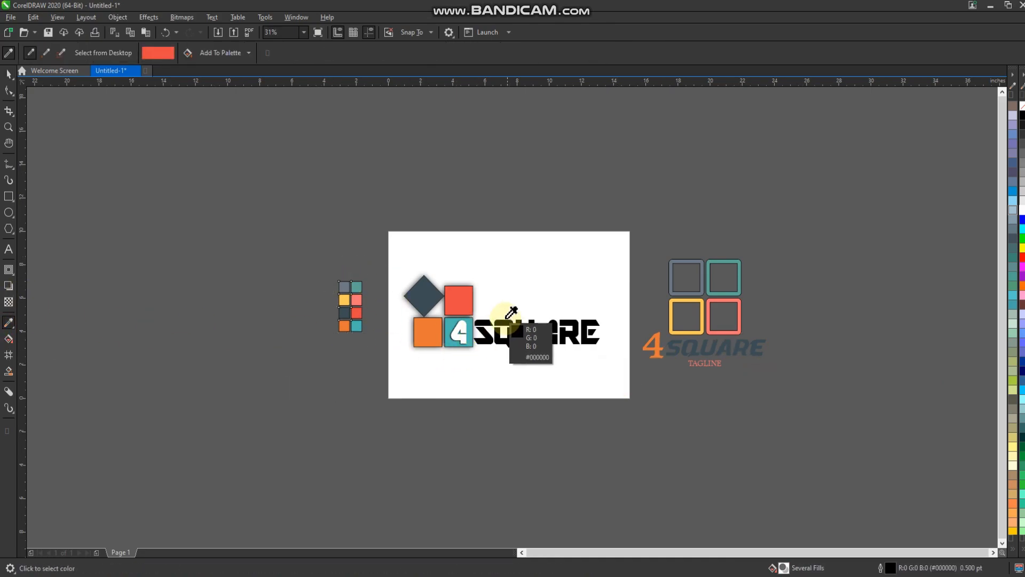
{"action": "scroll", "coordinate": [435, 293], "scroll_direction": "up", "scroll_amount": 2}
{"action": "left_click", "coordinate": [419, 299]}
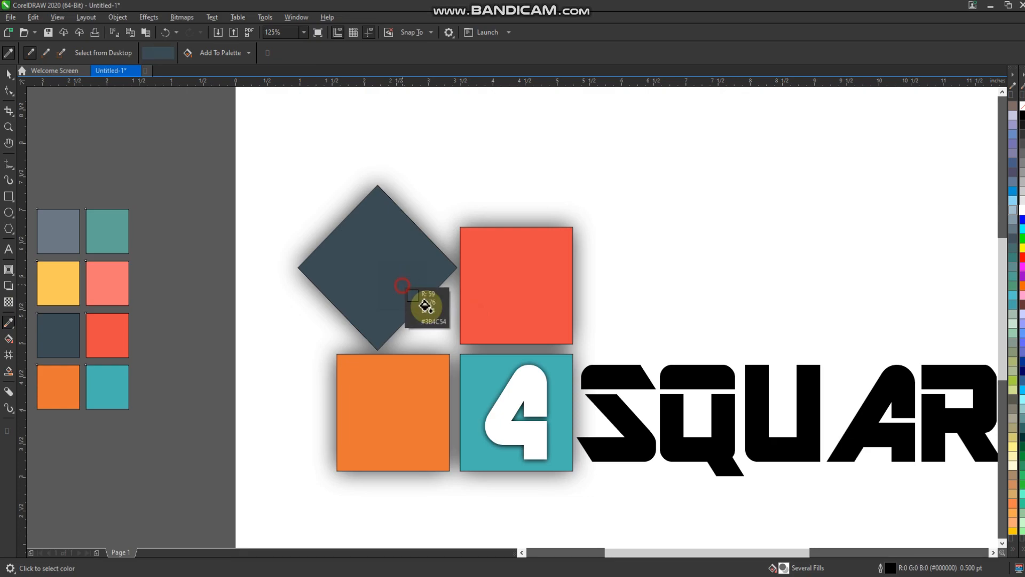
{"action": "left_click", "coordinate": [619, 376]}
Step: Fill the word "SQUARE" with orange sampled from the color swatches beside the page
{"action": "scroll", "coordinate": [443, 331], "scroll_direction": "down", "scroll_amount": 1}
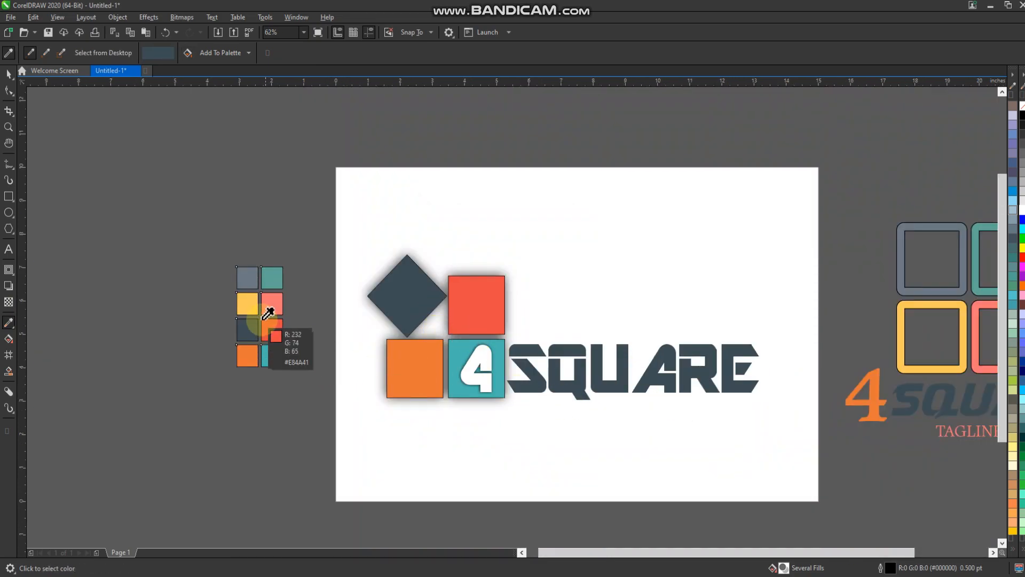
{"action": "left_click", "coordinate": [249, 353]}
{"action": "left_click", "coordinate": [567, 382]}
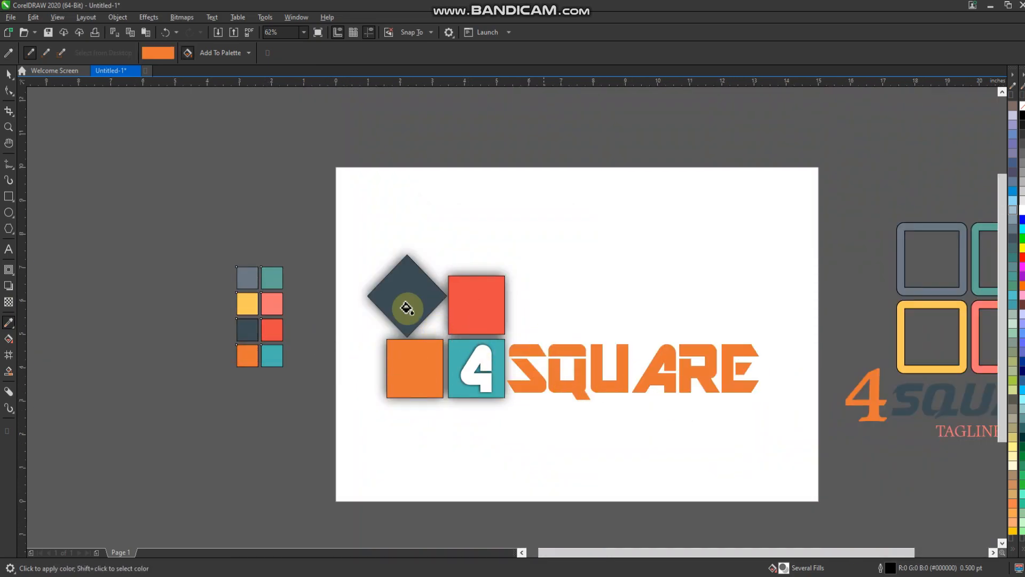
{"action": "left_click", "coordinate": [8, 74]}
{"action": "left_click", "coordinate": [195, 235]}
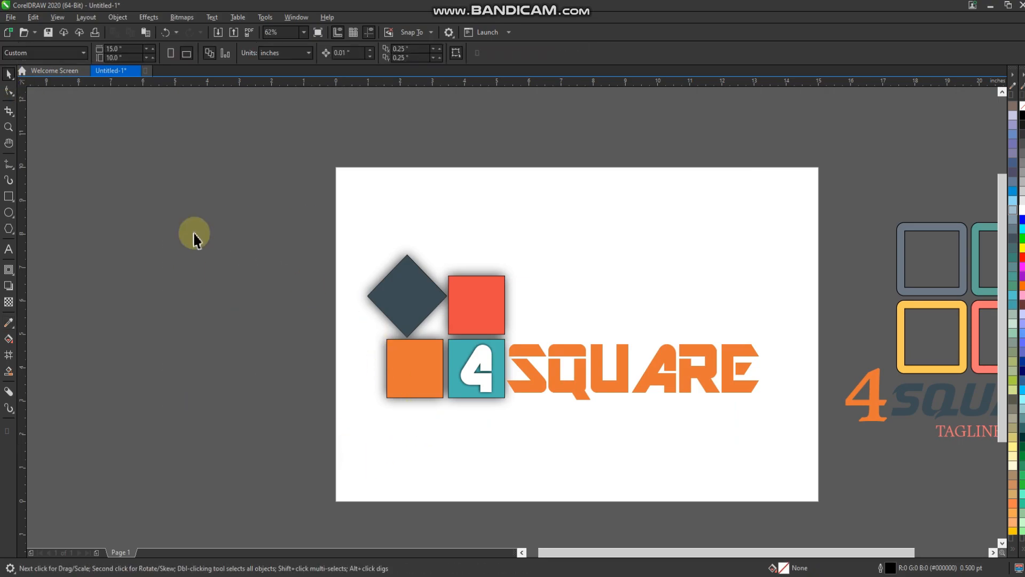
Step: Add a black drop shadow falling slightly below "SQUARE", with about 0.029 and -0.068 inch offsets, 50 opacity and 15 feather
{"action": "scroll", "coordinate": [632, 419], "scroll_direction": "up", "scroll_amount": 3}
{"action": "left_click", "coordinate": [607, 384]}
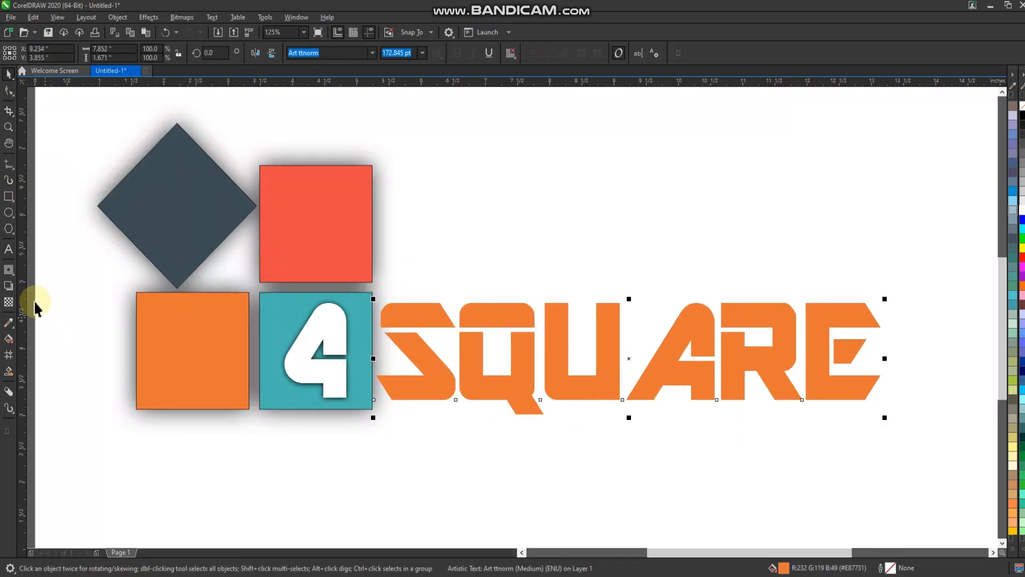
{"action": "left_click", "coordinate": [9, 286]}
{"action": "left_click_drag", "start_coordinate": [629, 359], "coordinate": [654, 421]}
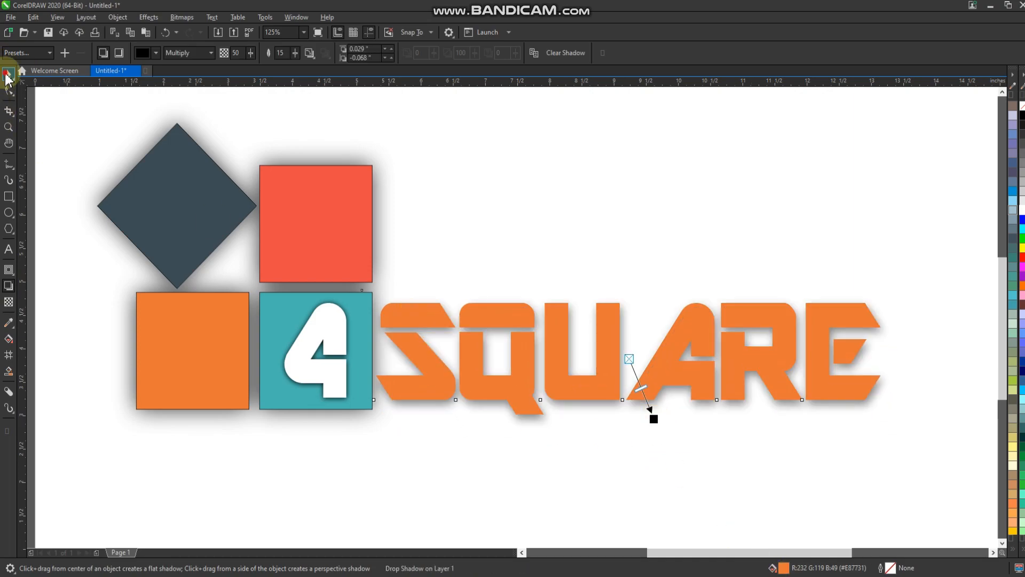
{"action": "left_click", "coordinate": [8, 78]}
{"action": "scroll", "coordinate": [446, 251], "scroll_direction": "down", "scroll_amount": 3}
{"action": "left_click", "coordinate": [41, 191]}
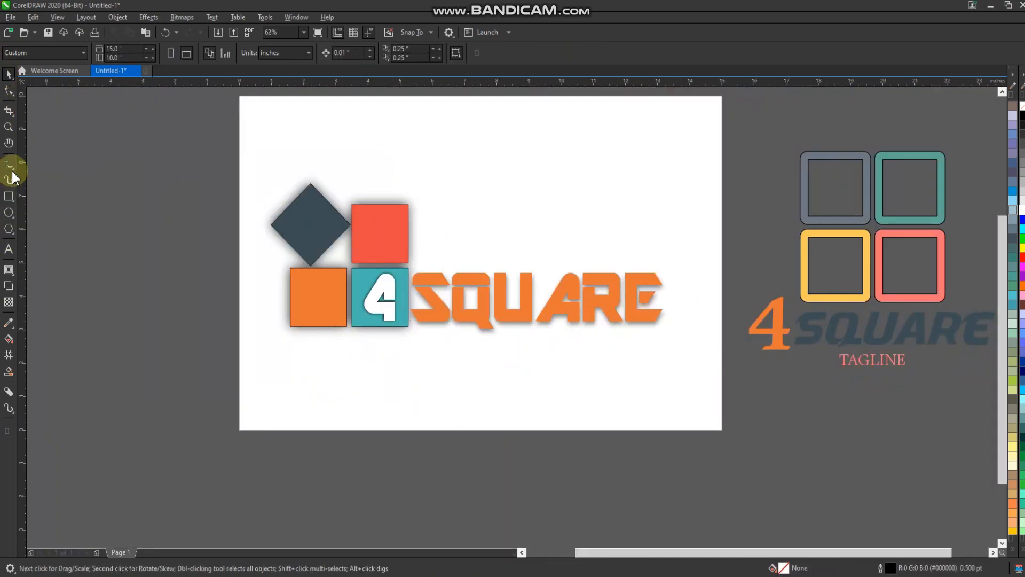
{"action": "left_click", "coordinate": [8, 127]}
{"action": "left_click_drag", "start_coordinate": [249, 166], "coordinate": [674, 351]}
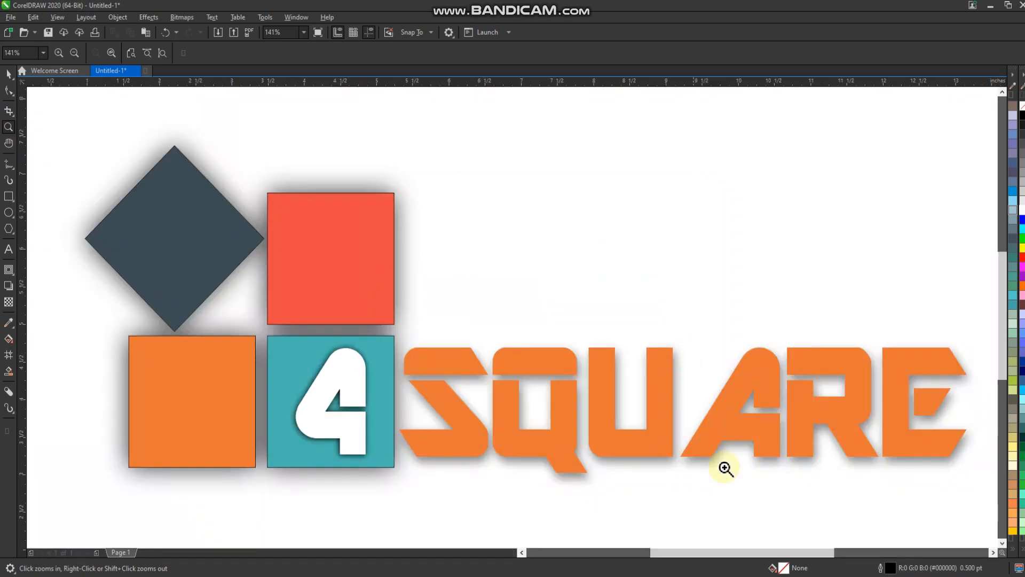